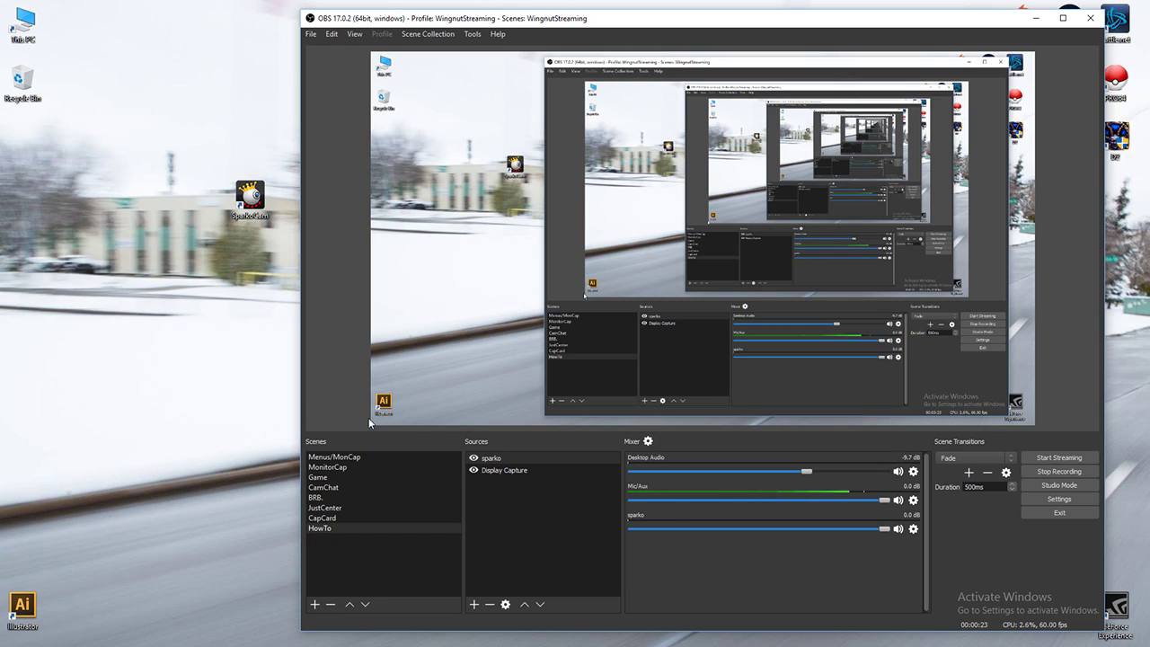
# Step: Remove the sparko source from the HowTo scene and confirm the deletion
pyautogui.rightClick(531, 458)
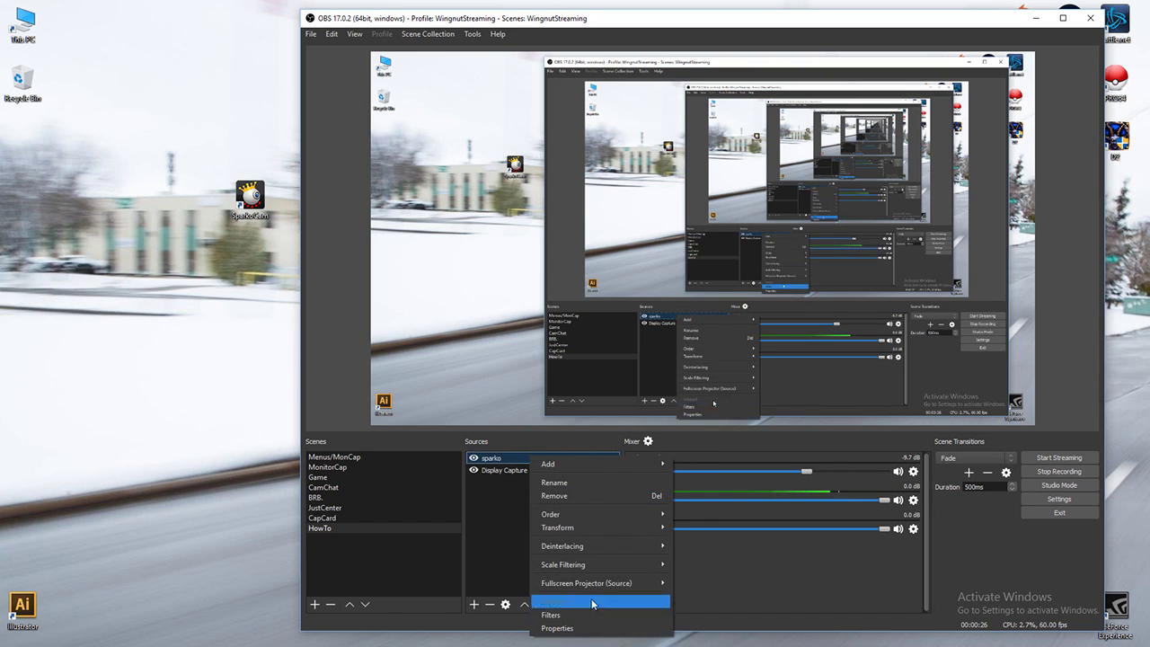
pyautogui.click(599, 502)
pyautogui.click(733, 344)
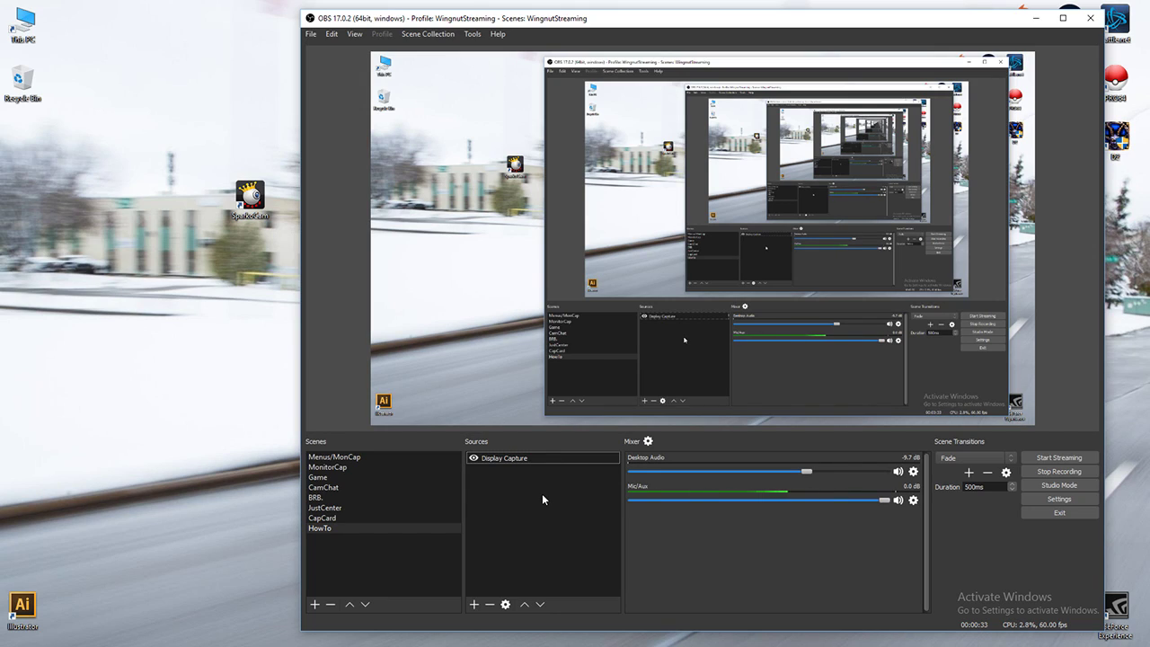
# Step: Add a new Video Capture Device source and name it 'Webcam'
pyautogui.rightClick(542, 493)
pyautogui.moveTo(561, 502)
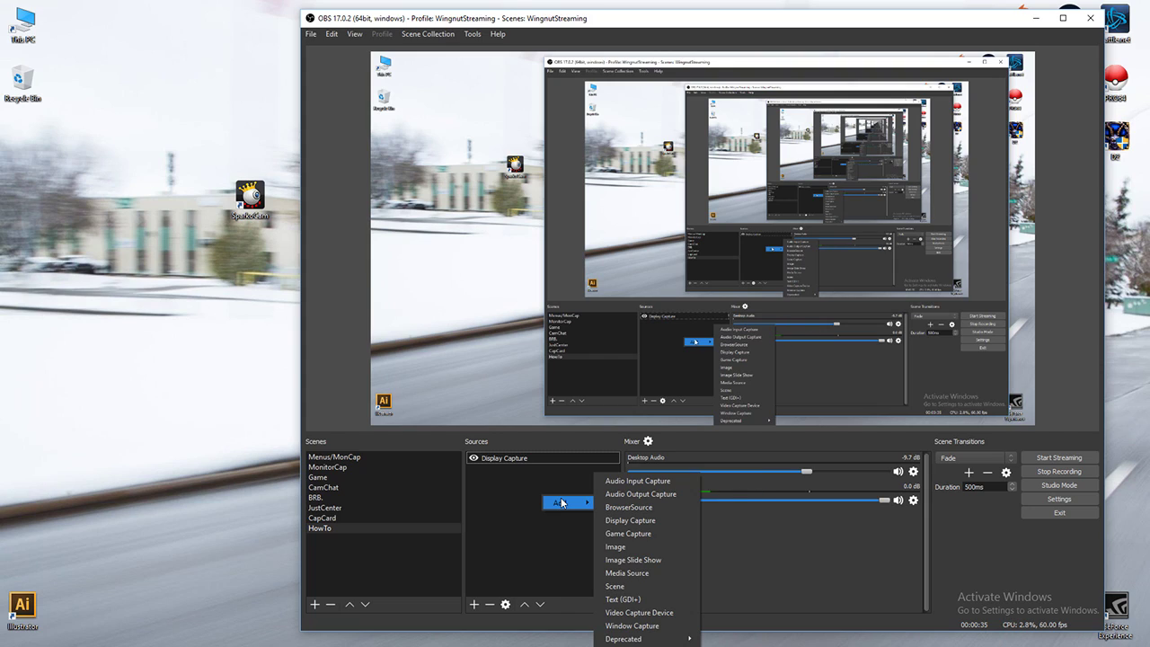
pyautogui.rightClick(493, 477)
pyautogui.moveTo(517, 492)
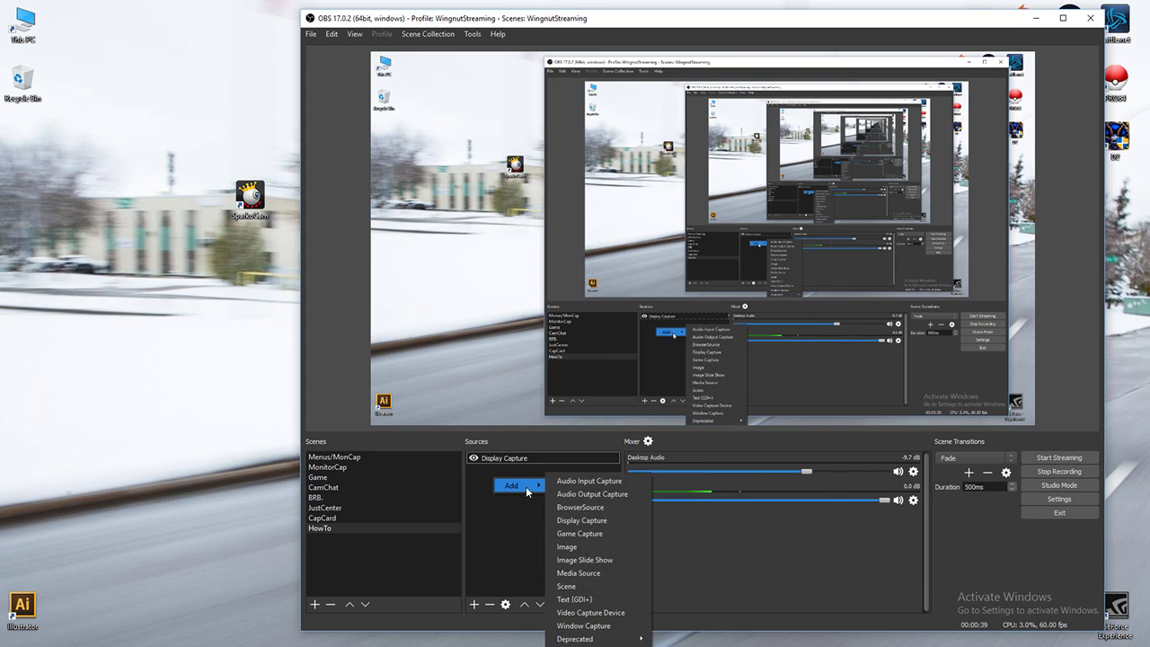
pyautogui.click(593, 613)
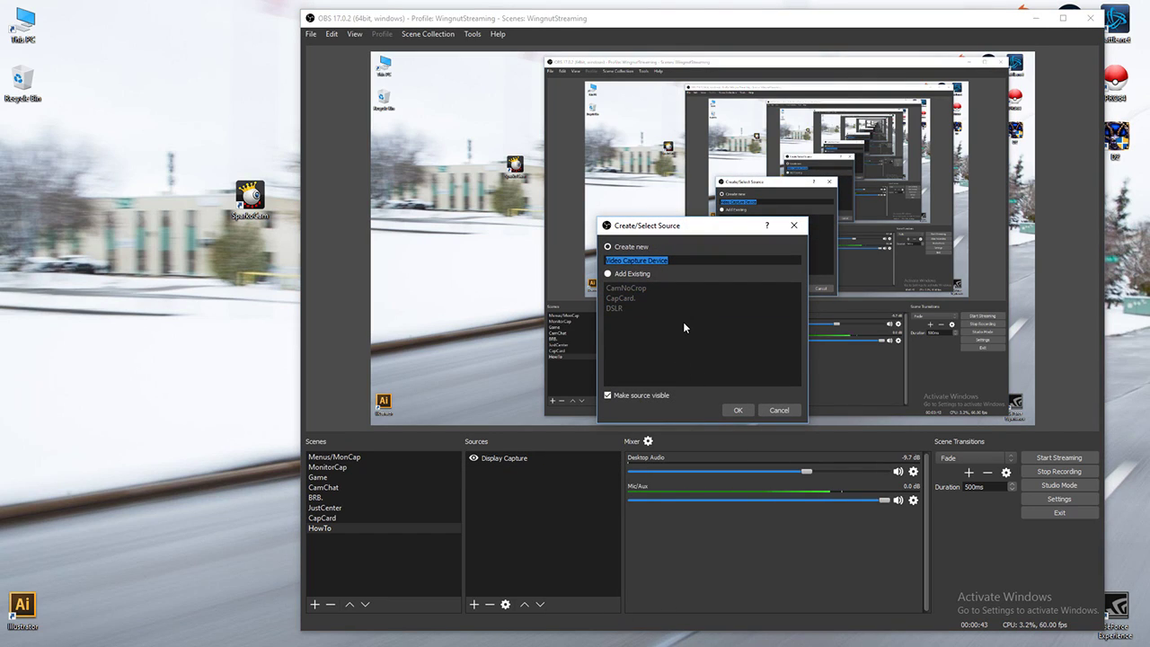
pyautogui.write('Webcam')
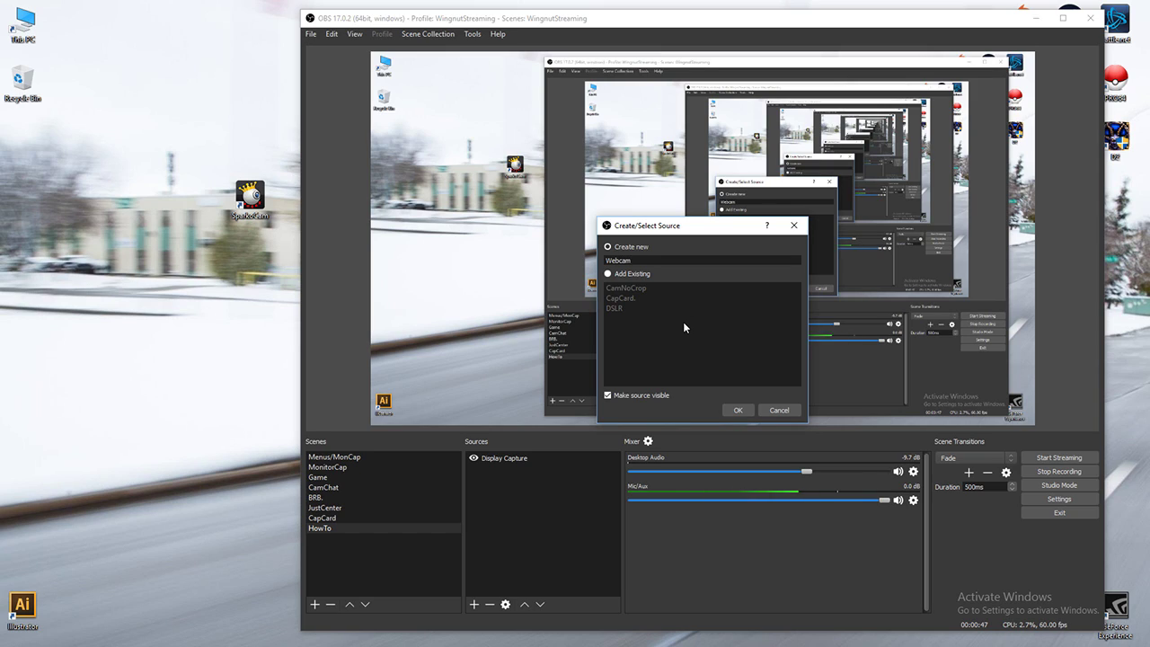
# Step: Create the Webcam source and set its device to Microsoft® LifeCam HD-3000
pyautogui.click(737, 410)
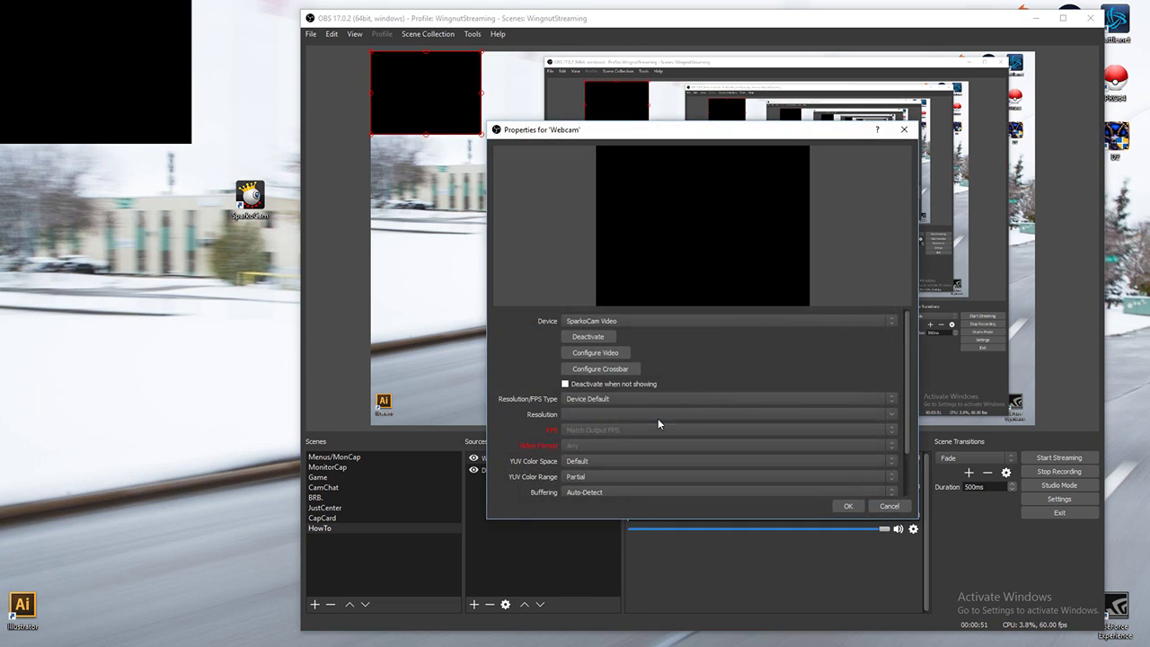
pyautogui.click(721, 321)
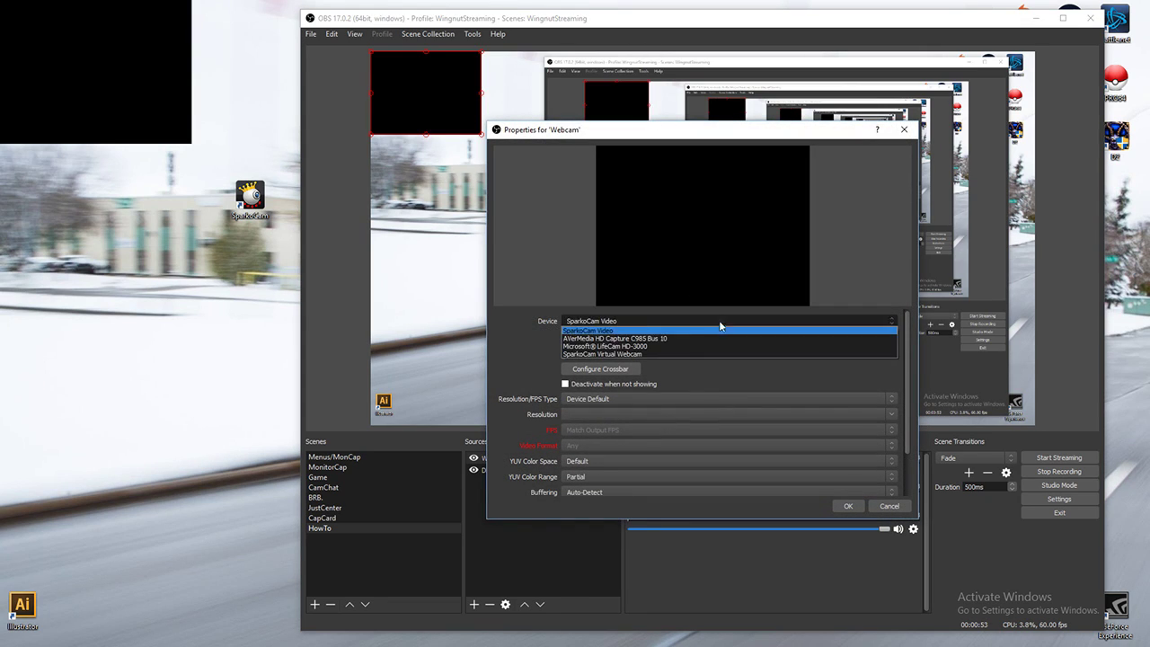
pyautogui.click(656, 347)
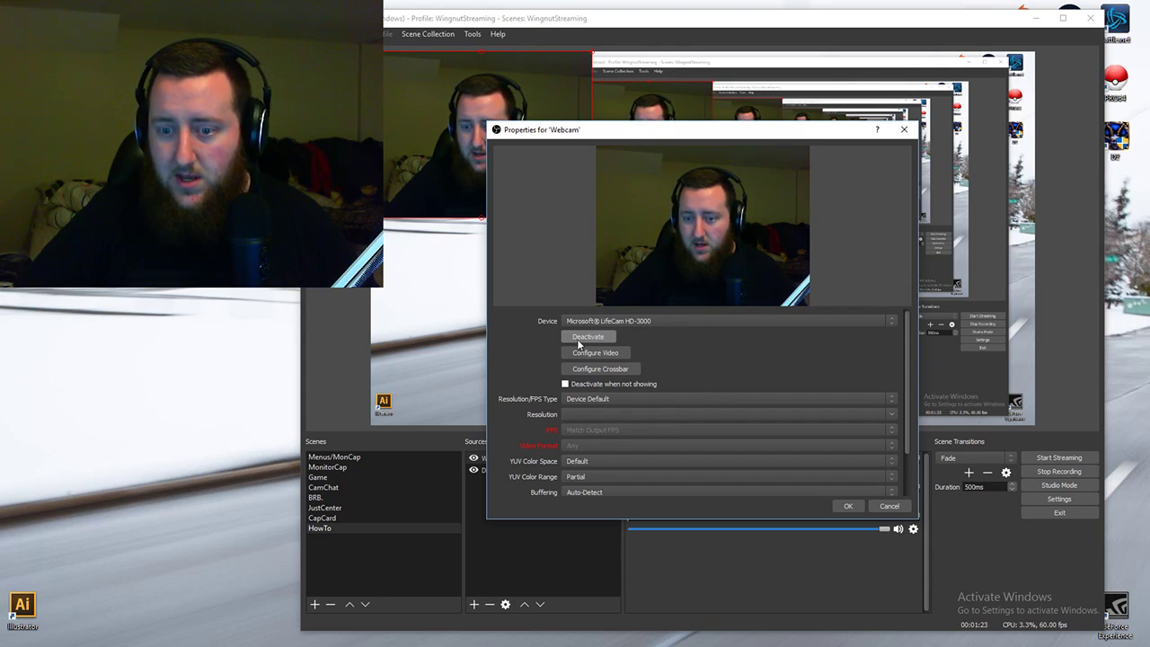
pyautogui.click(579, 344)
pyautogui.click(582, 339)
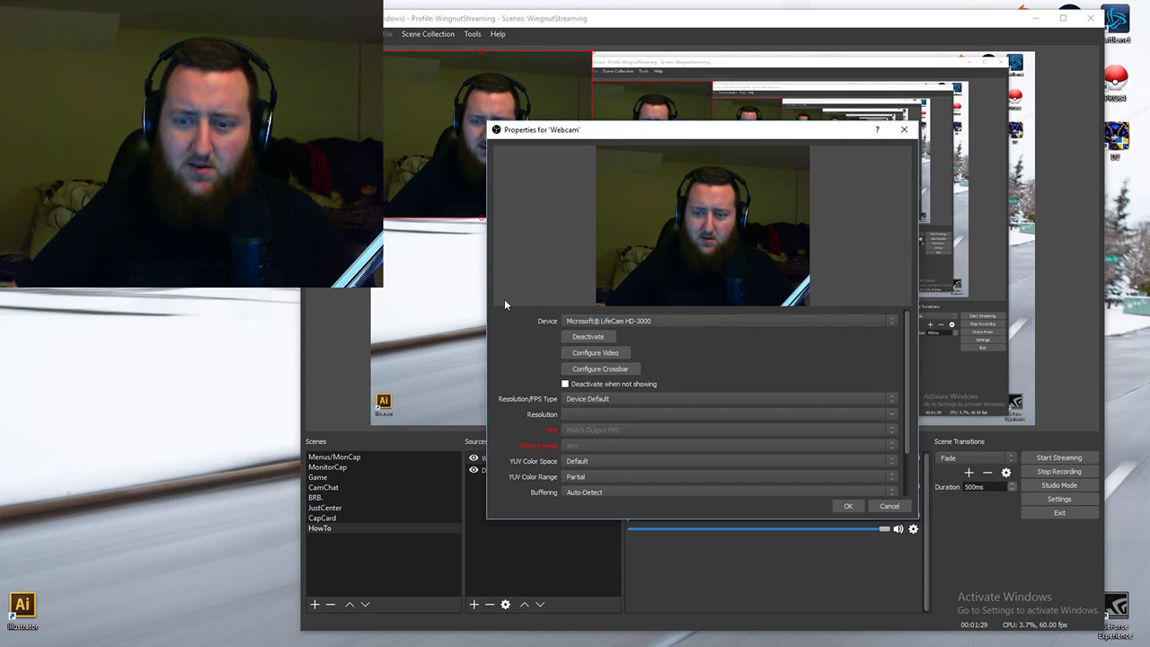
pyautogui.click(589, 336)
pyautogui.click(667, 323)
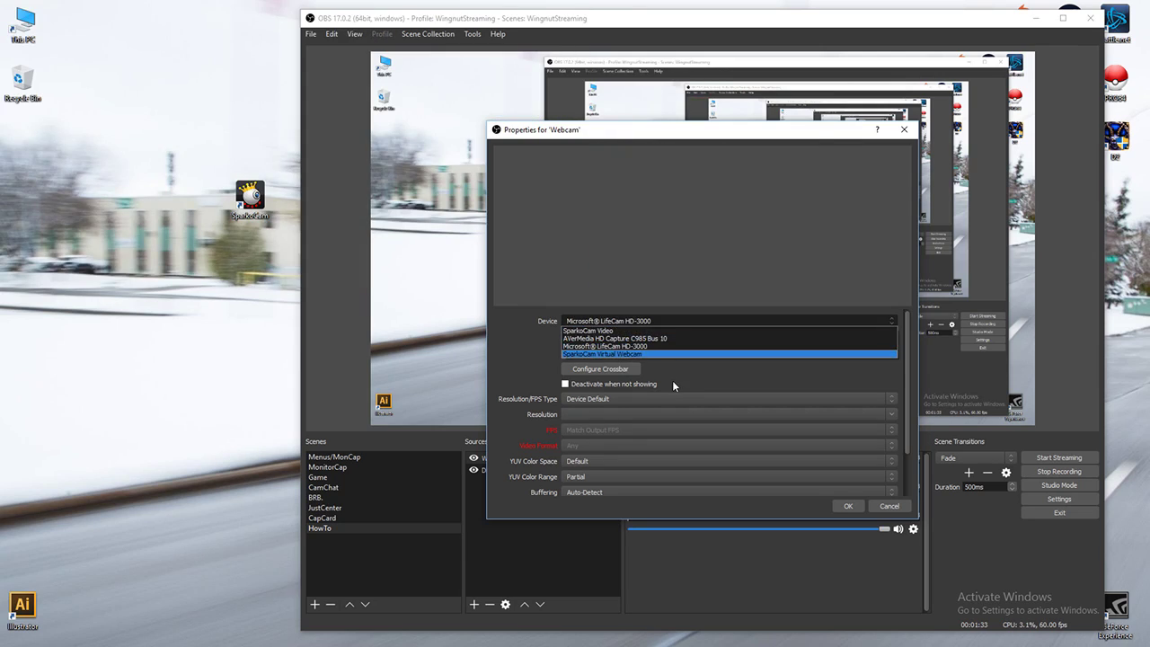
pyautogui.click(668, 329)
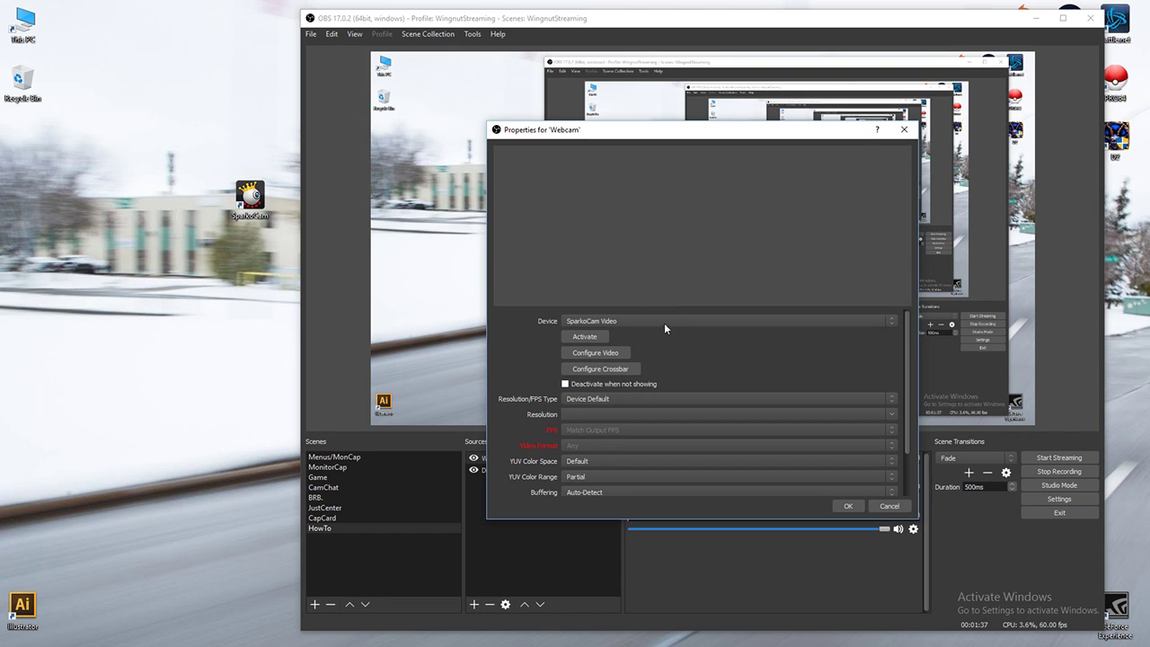
pyautogui.click(665, 324)
pyautogui.click(669, 342)
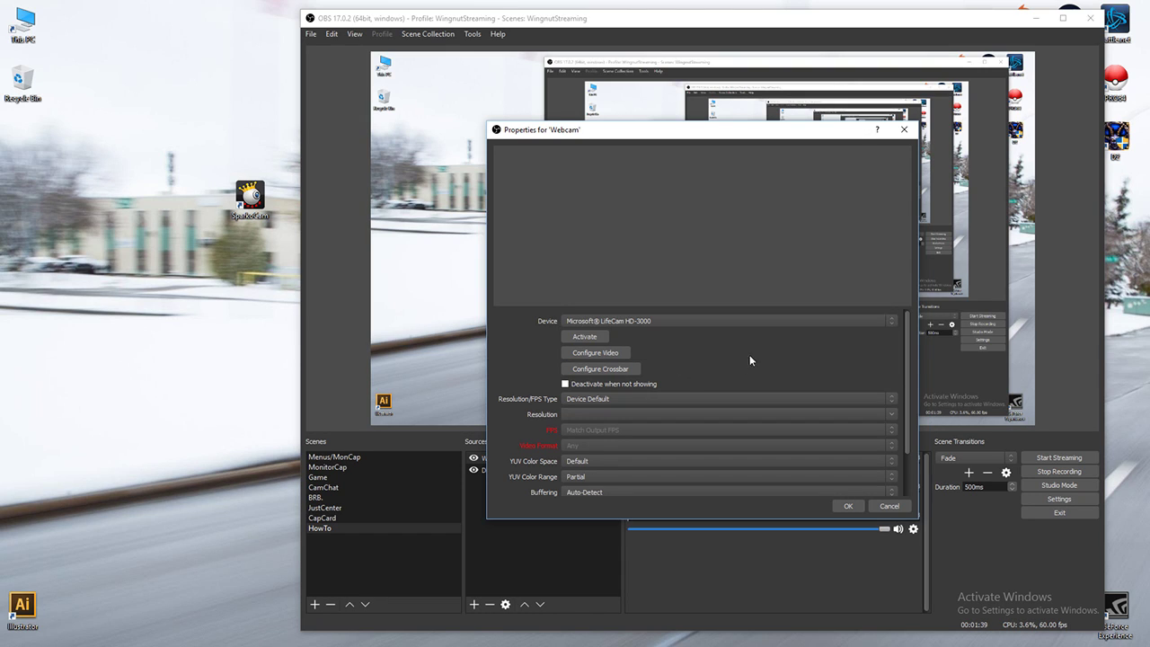
pyautogui.click(605, 337)
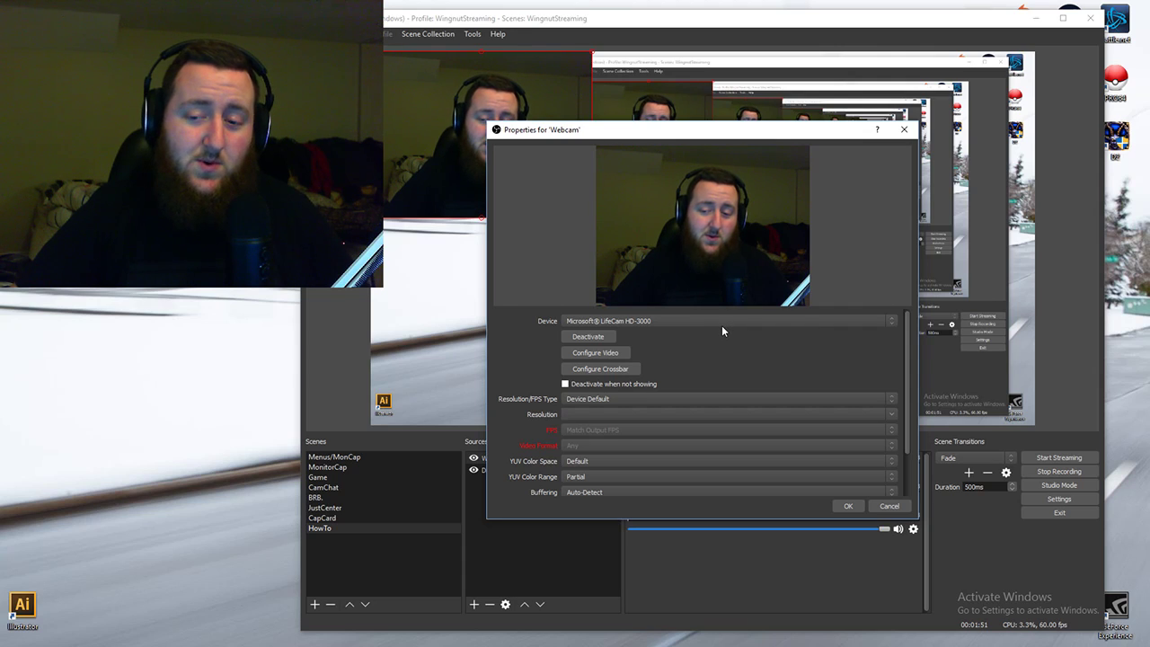
# Step: Reselect Microsoft® LifeCam HD-3000 as the Webcam source's device
pyautogui.scroll(-1, 722, 323)
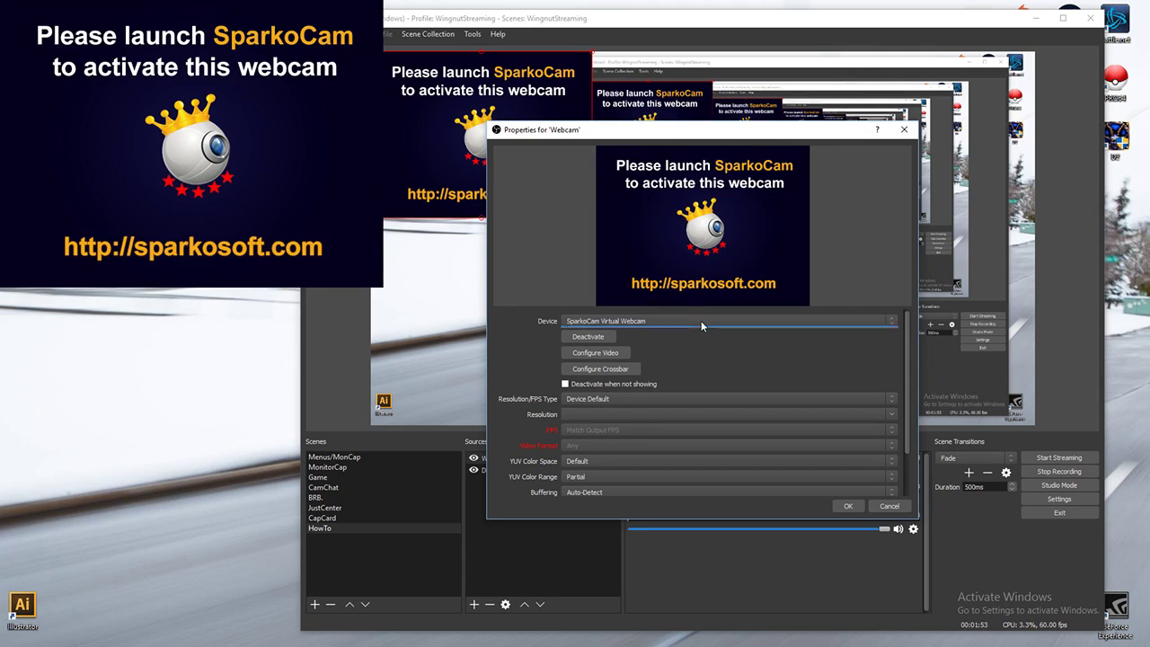
pyautogui.click(701, 321)
pyautogui.click(661, 343)
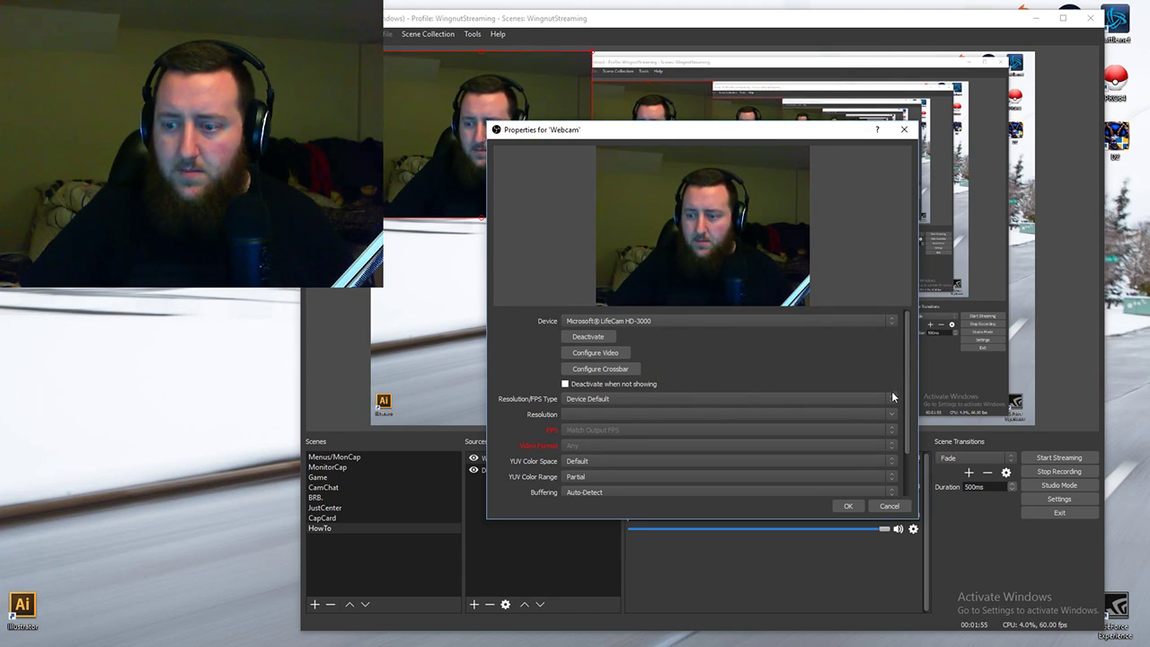
pyautogui.moveTo(906, 380); pyautogui.dragTo(911, 408)
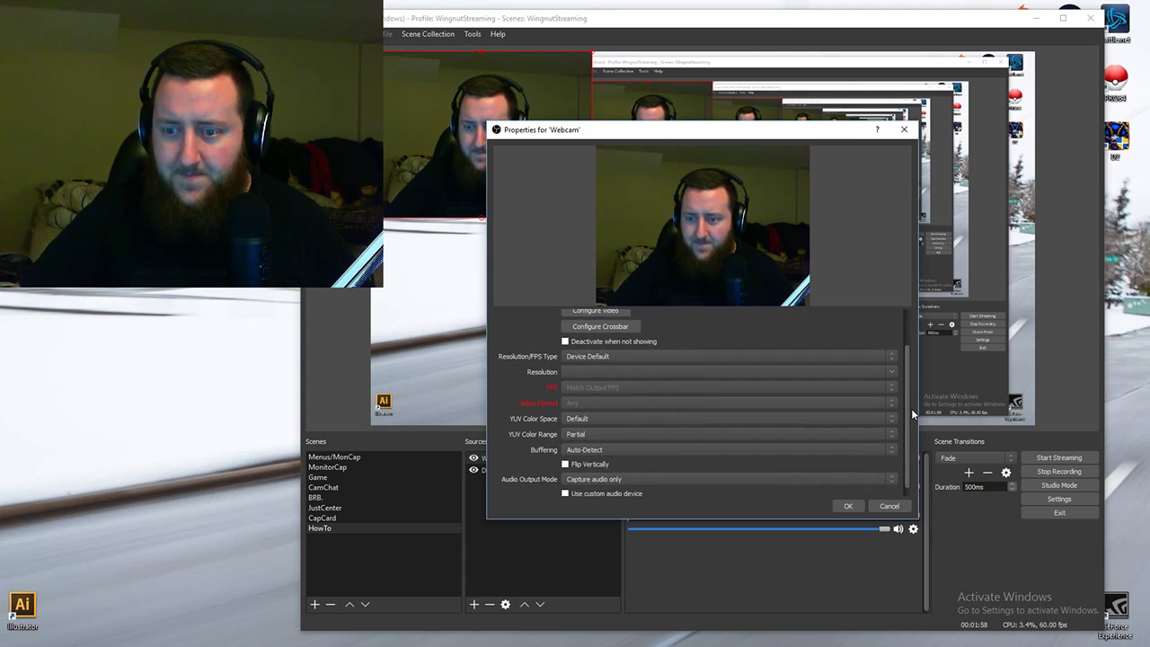
# Step: Switch the resolution/FPS type to Custom with a 1280x720 resolution
pyautogui.click(655, 356)
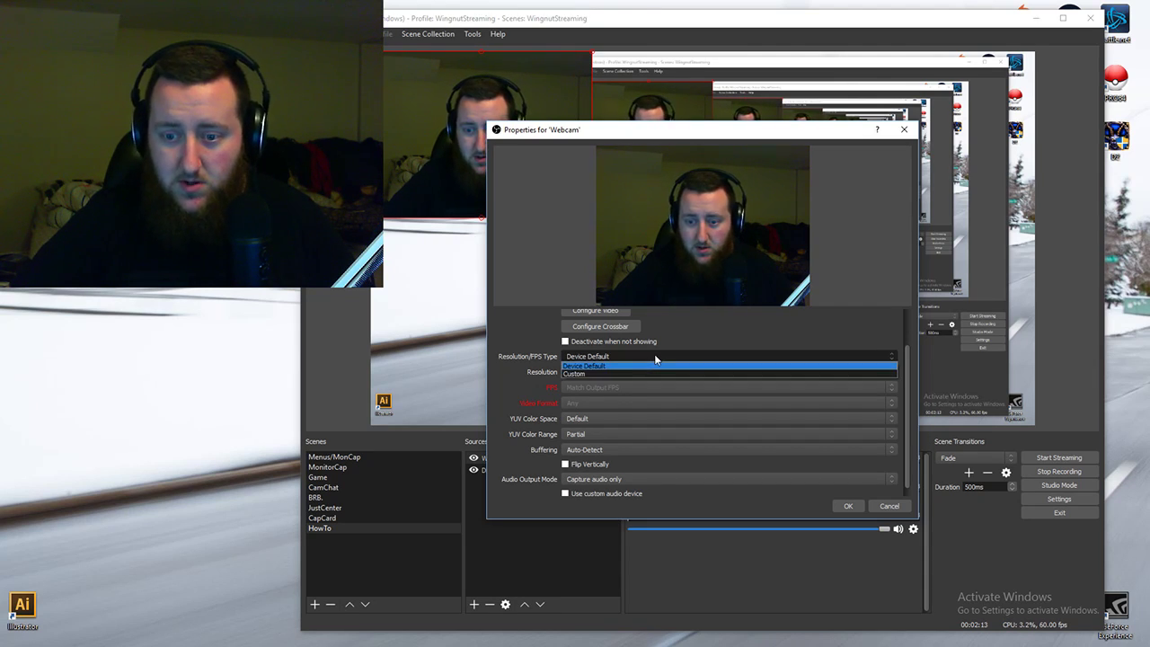
pyautogui.click(584, 373)
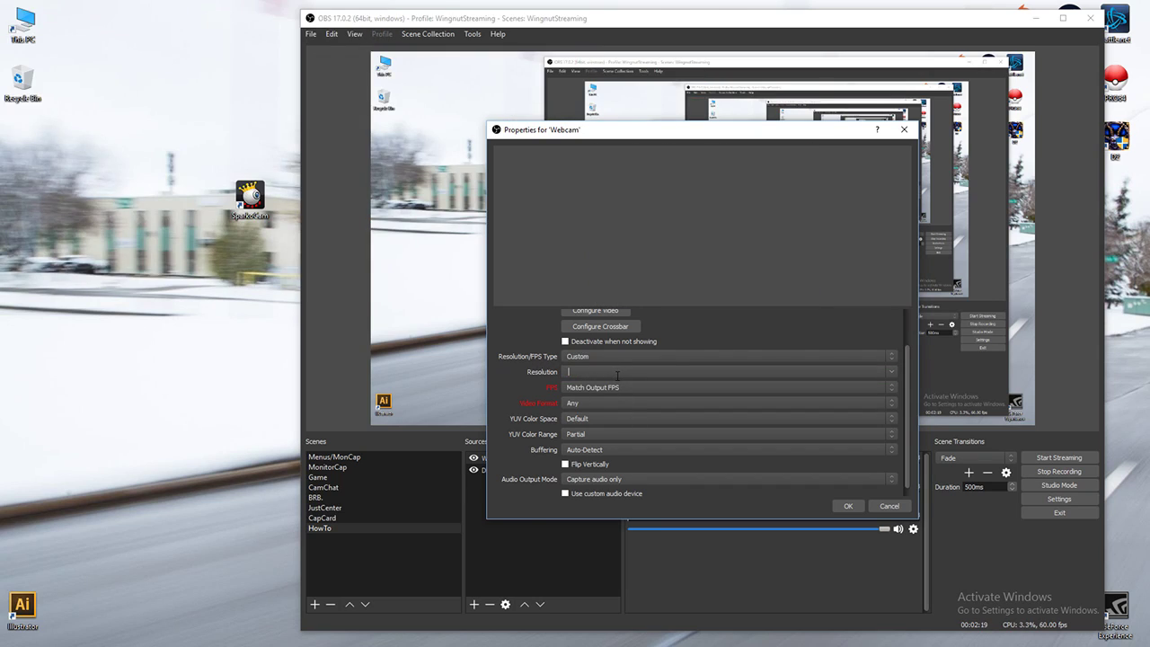
pyautogui.click(894, 370)
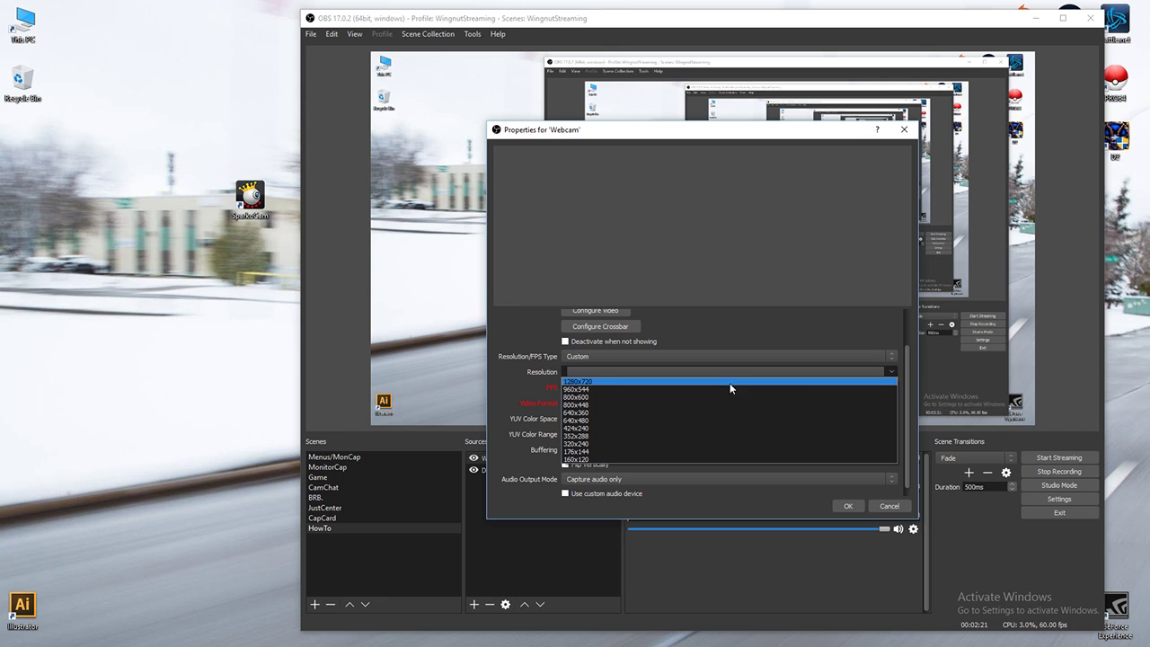
pyautogui.click(575, 382)
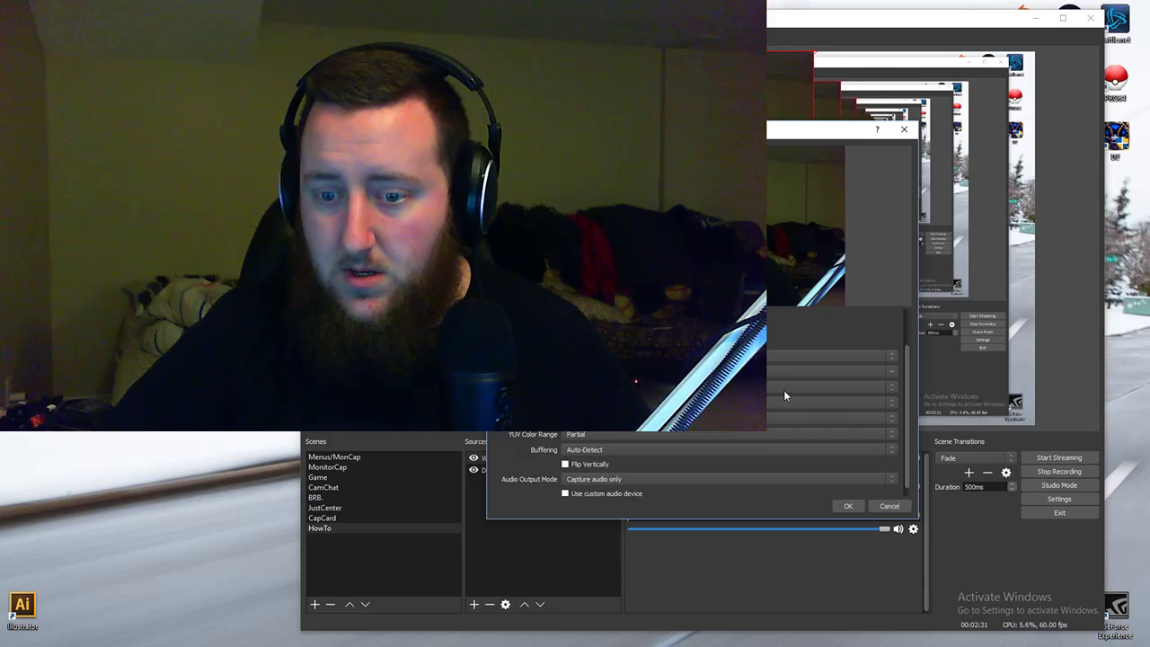
# Step: Leave Buffering on Auto-Detect, with Audio Output Mode on Capture audio only
pyautogui.scroll(-1, 697, 423)
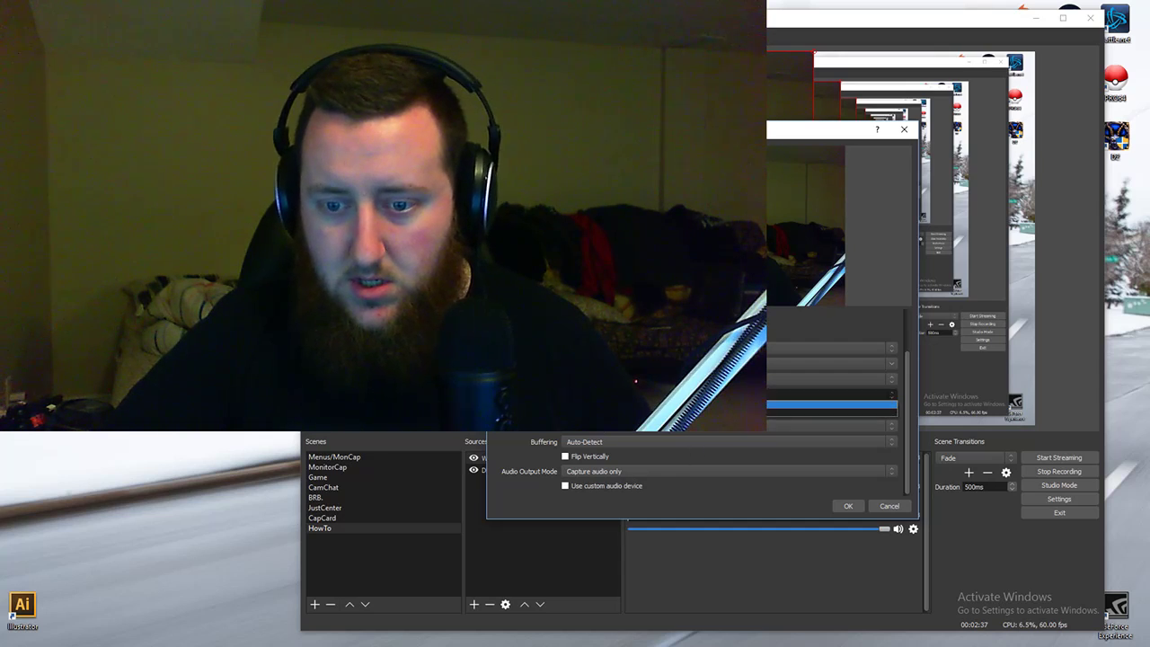
pyautogui.press('Return')
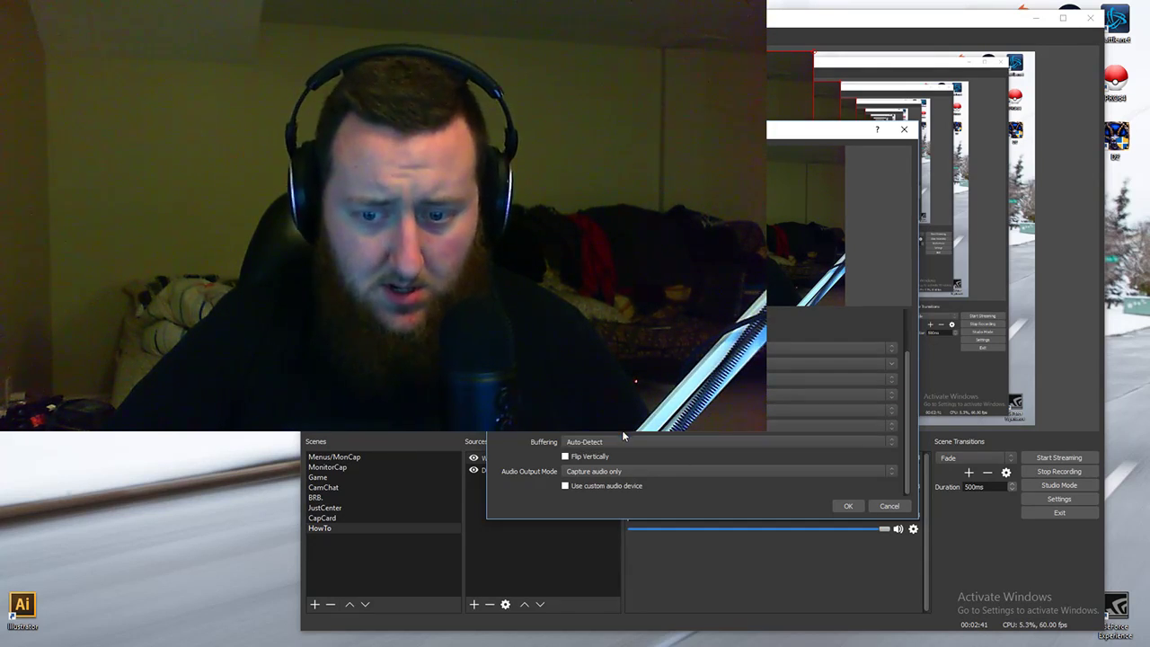
pyautogui.click(651, 442)
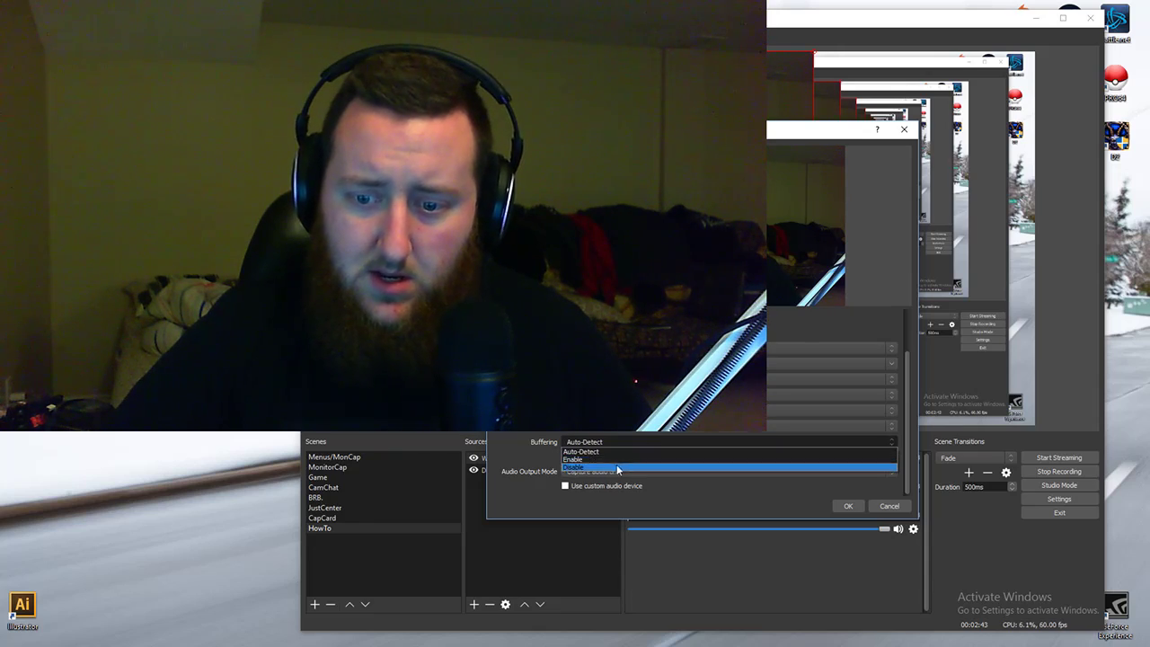
pyautogui.click(622, 451)
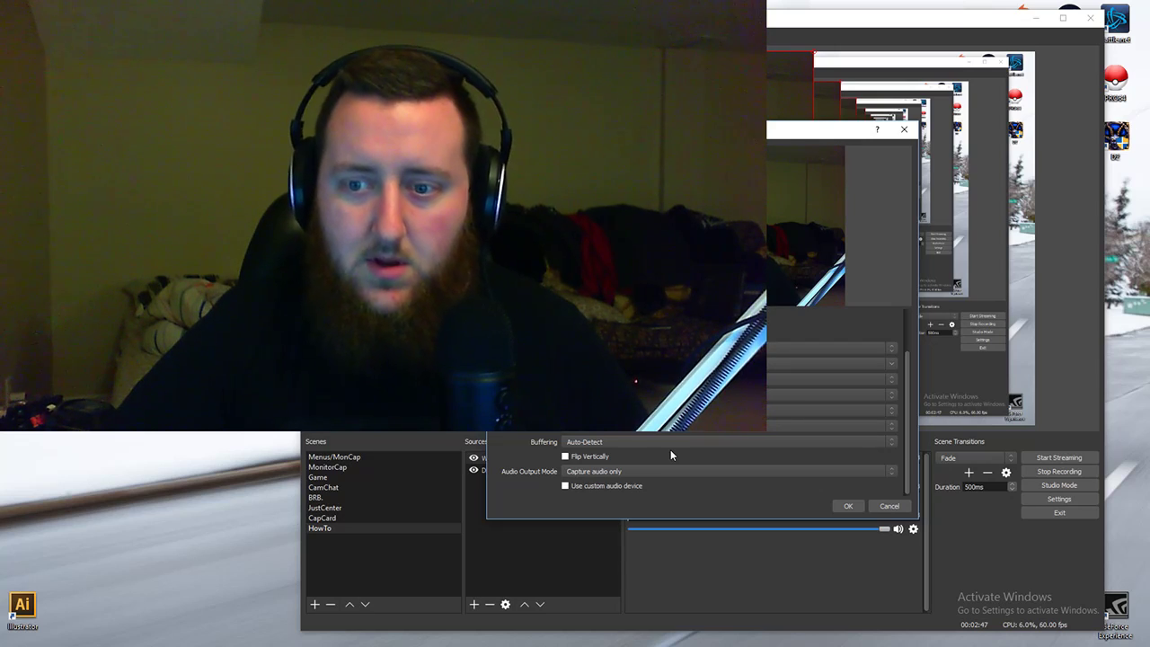
# Step: Apply the Webcam properties and test cropping its right and left edges in the preview
pyautogui.click(835, 507)
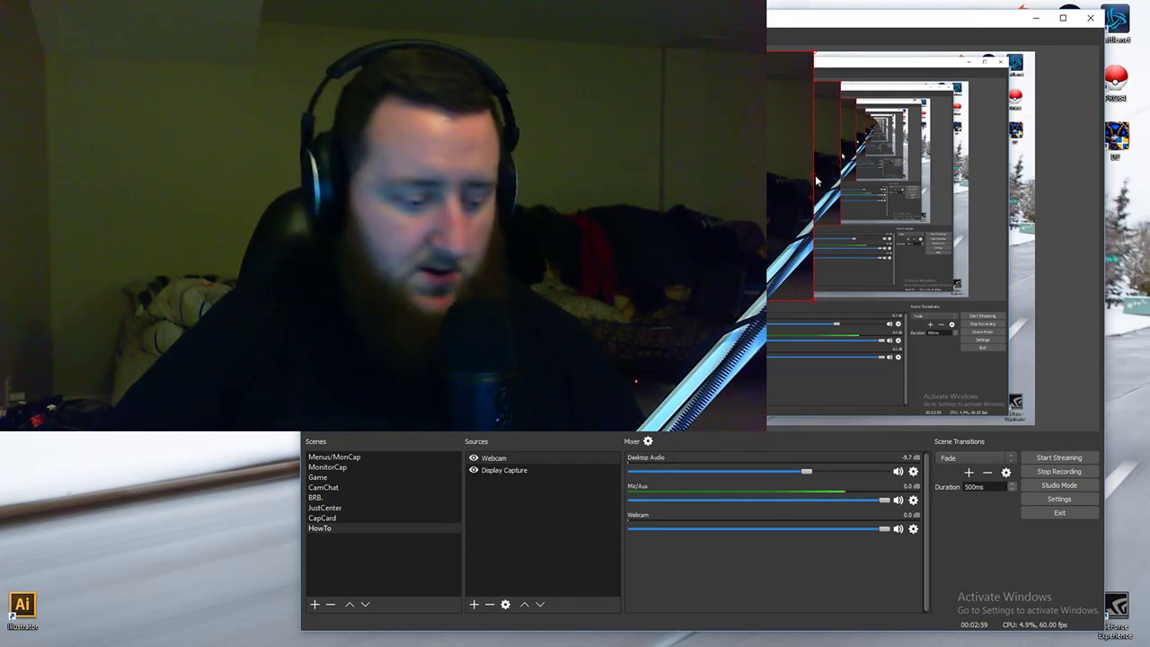
pyautogui.moveTo(816, 180); pyautogui.dragTo(852, 187)
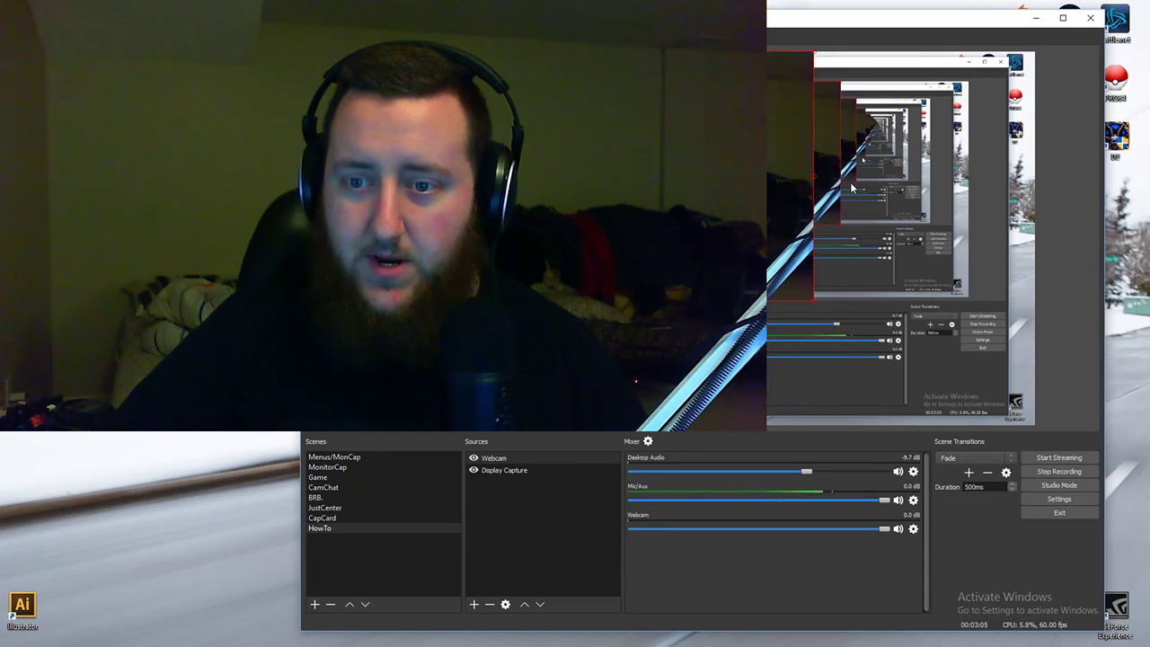
pyautogui.moveTo(373, 175)
pyautogui.mouseDown()
pyautogui.moveTo(516, 175)
pyautogui.moveTo(374, 175)
pyautogui.mouseUp()
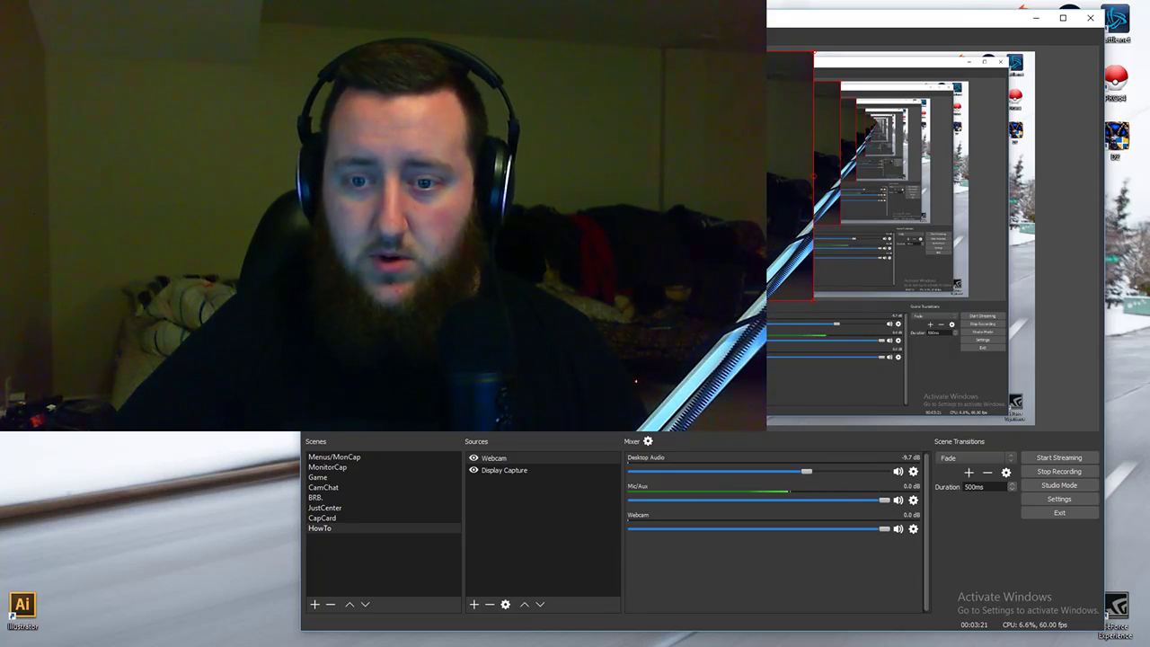
# Step: Delete the Webcam source from the scene and launch SparkoCam
pyautogui.press('Delete')
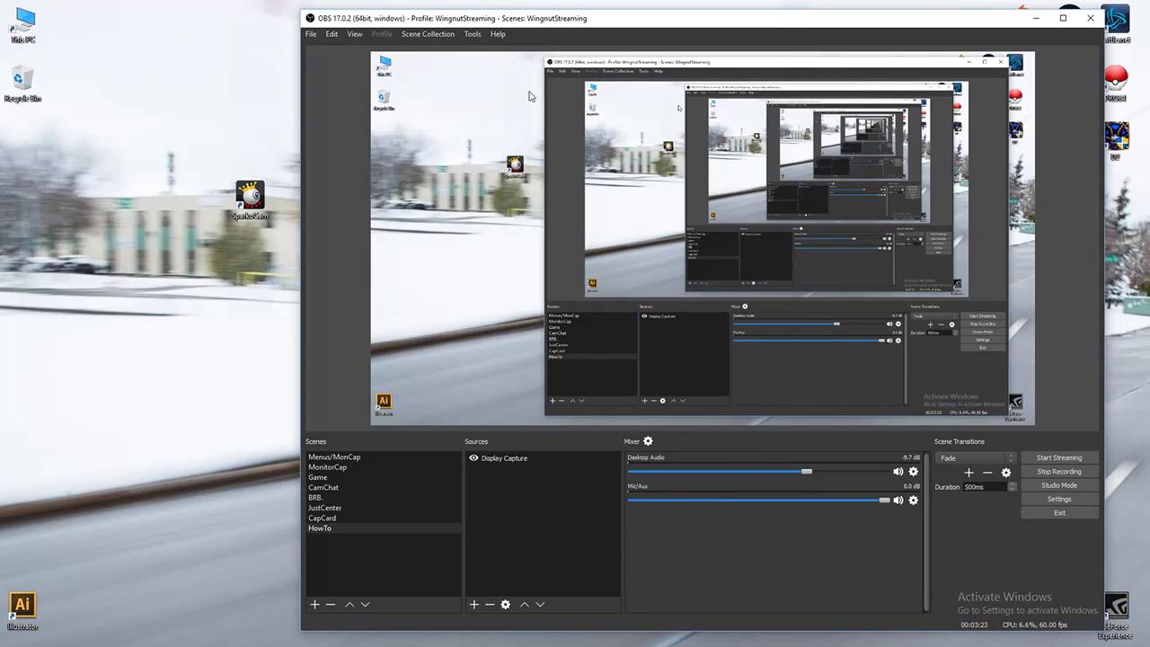
pyautogui.click(537, 497)
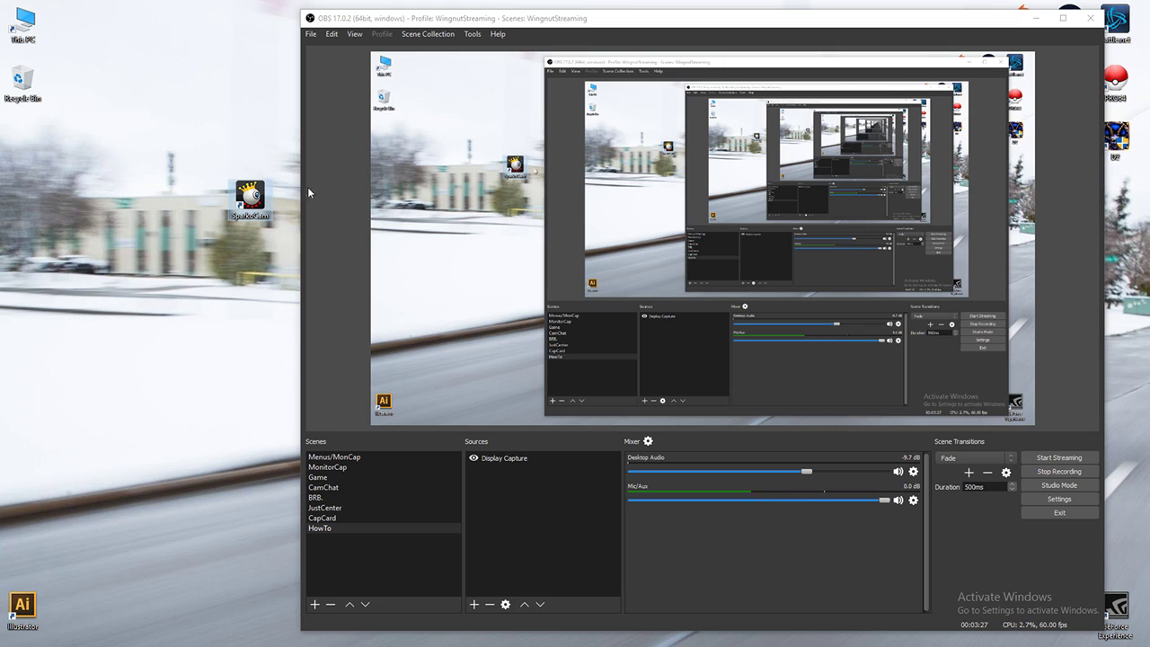
pyautogui.doubleClick(251, 194)
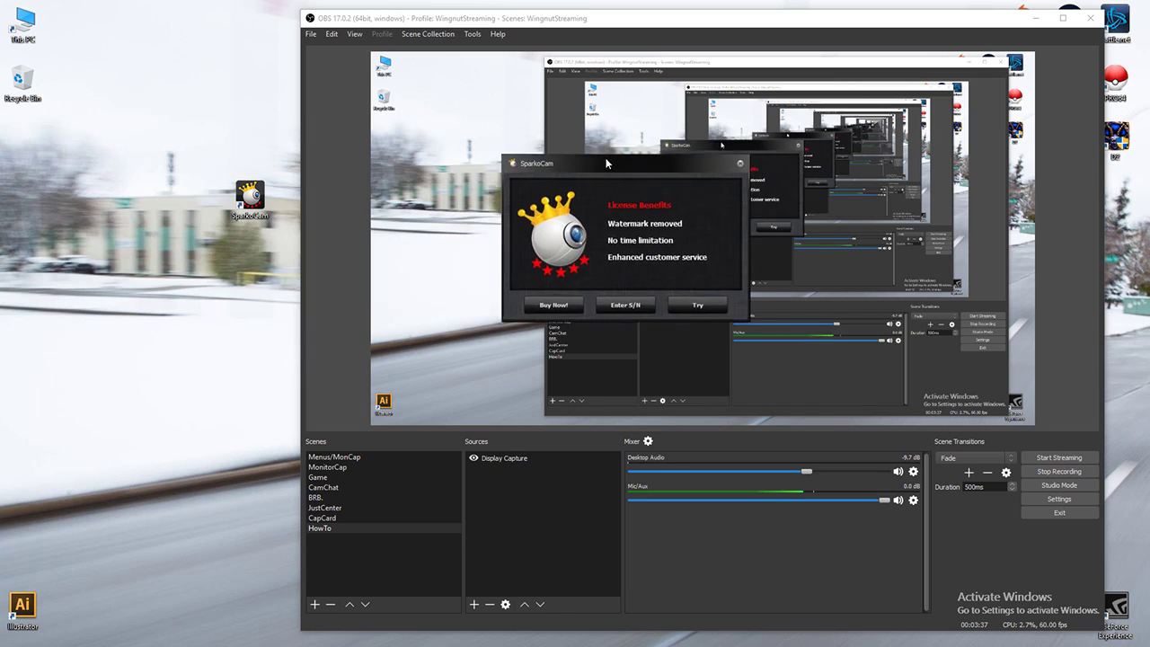
# Step: Move the SparkoCam licence prompt aside and continue as a trial
pyautogui.moveTo(608, 151); pyautogui.dragTo(415, 151)
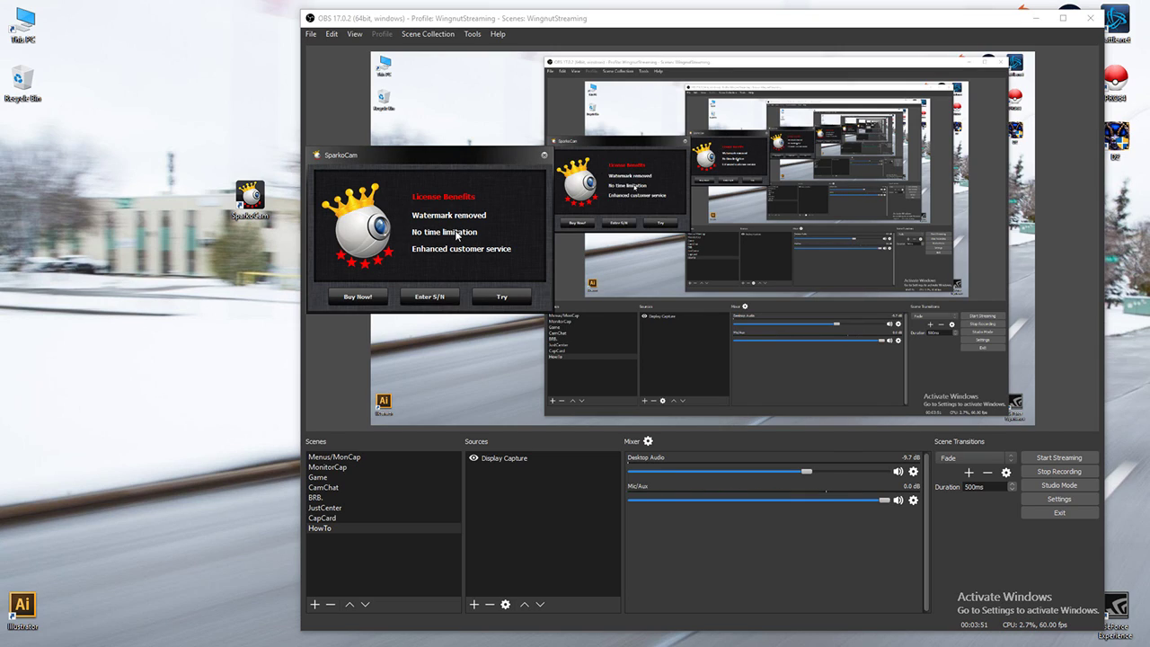
pyautogui.click(375, 295)
pyautogui.click(503, 298)
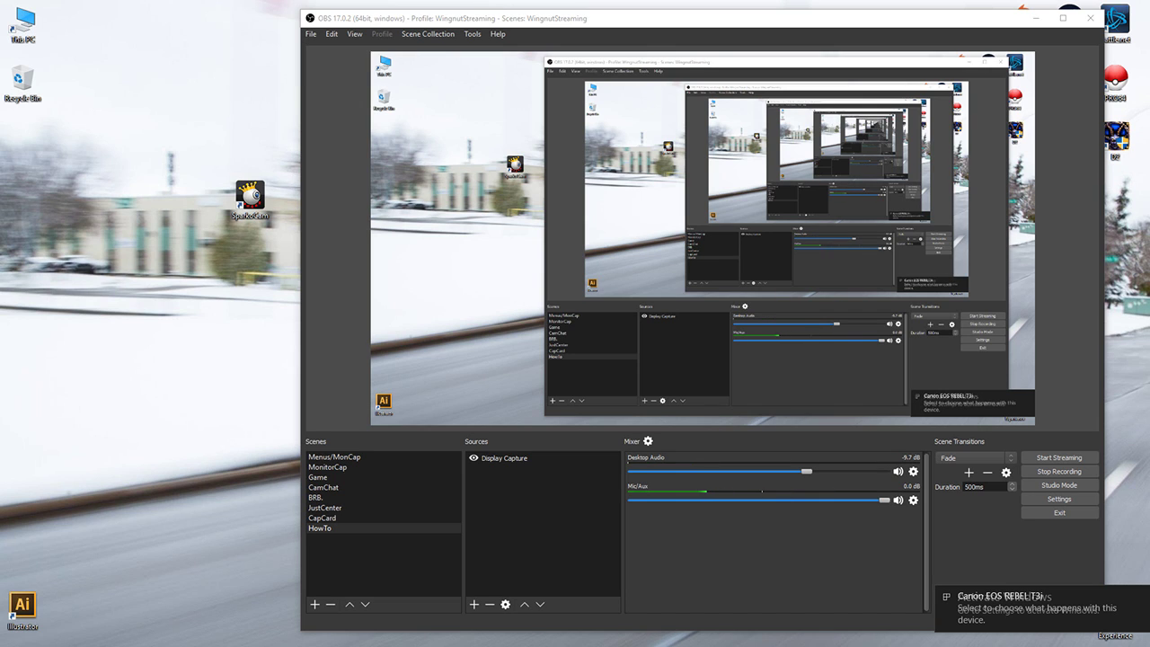
# Step: Move the SparkoCam window to the top-left and scroll through the Canon Camera settings
pyautogui.moveTo(620, 161); pyautogui.dragTo(439, 76)
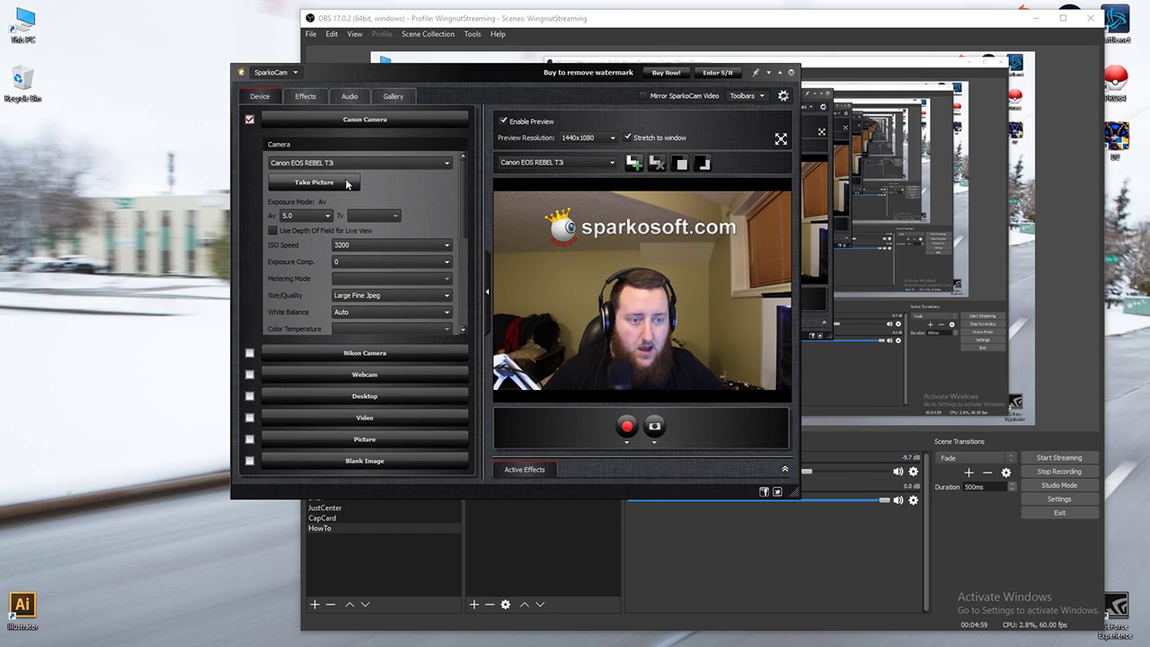
pyautogui.scroll(-1, 359, 189)
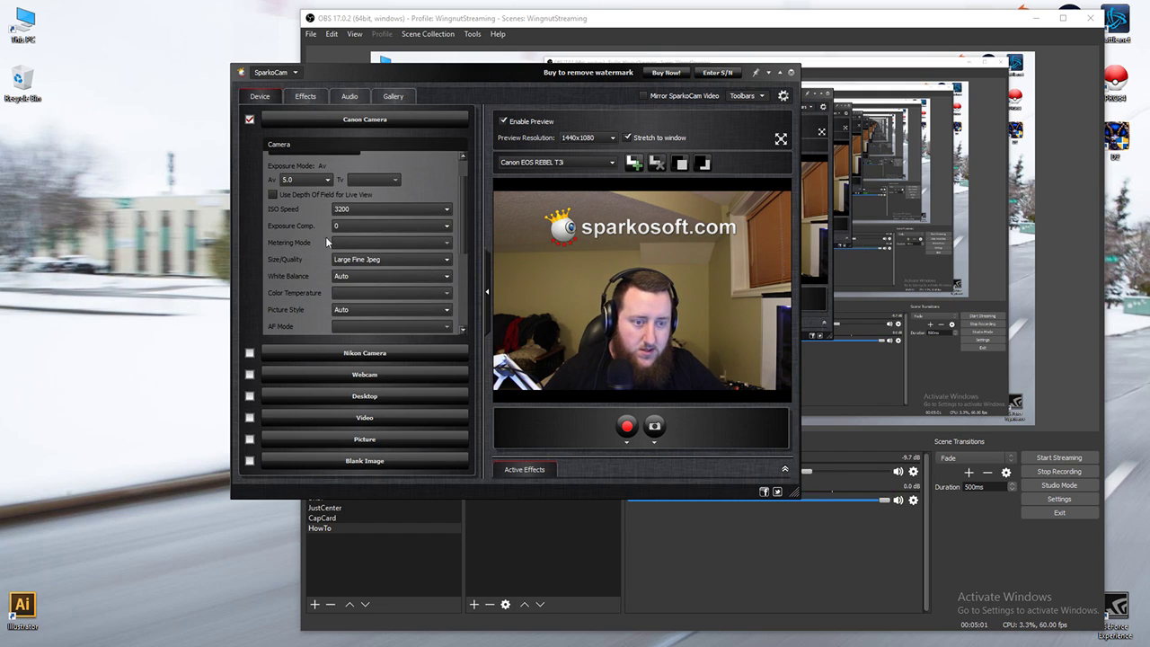
pyautogui.scroll(-1, 305, 269)
pyautogui.scroll(1, 314, 225)
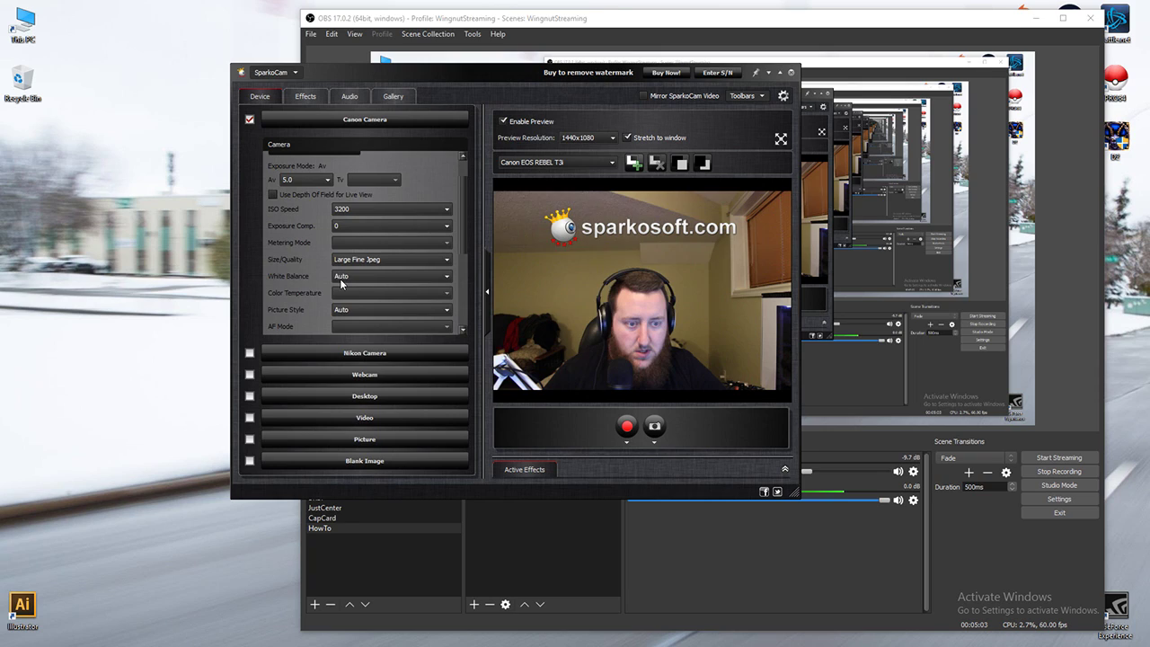
pyautogui.scroll(1, 310, 290)
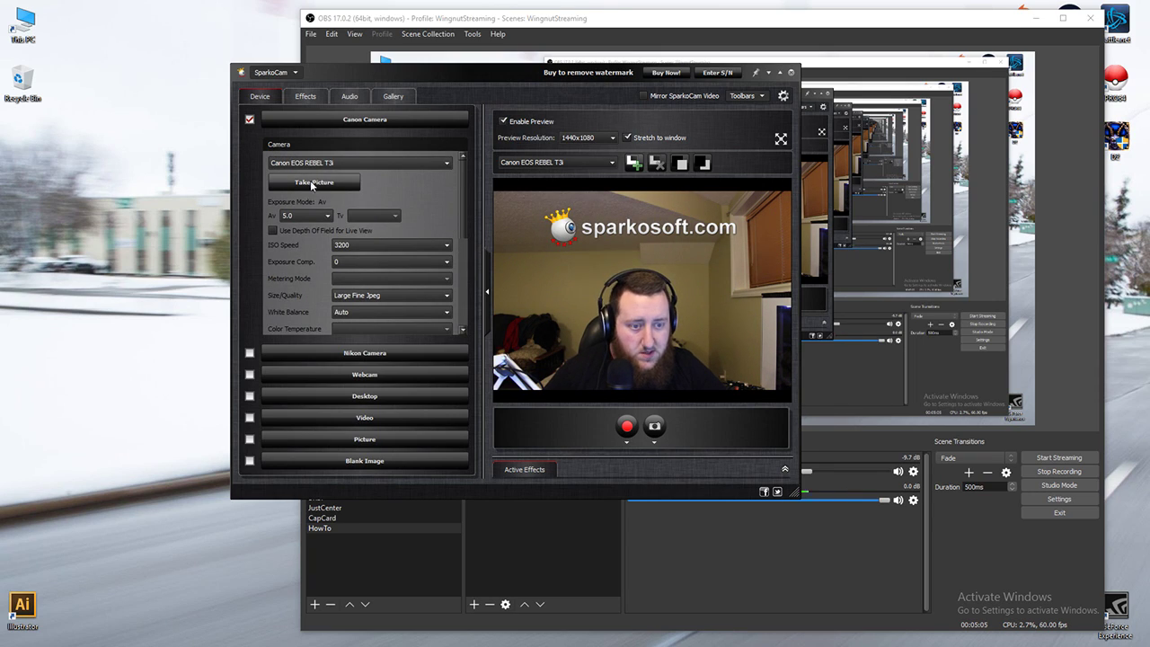
pyautogui.scroll(-1, 307, 275)
pyautogui.scroll(1, 314, 220)
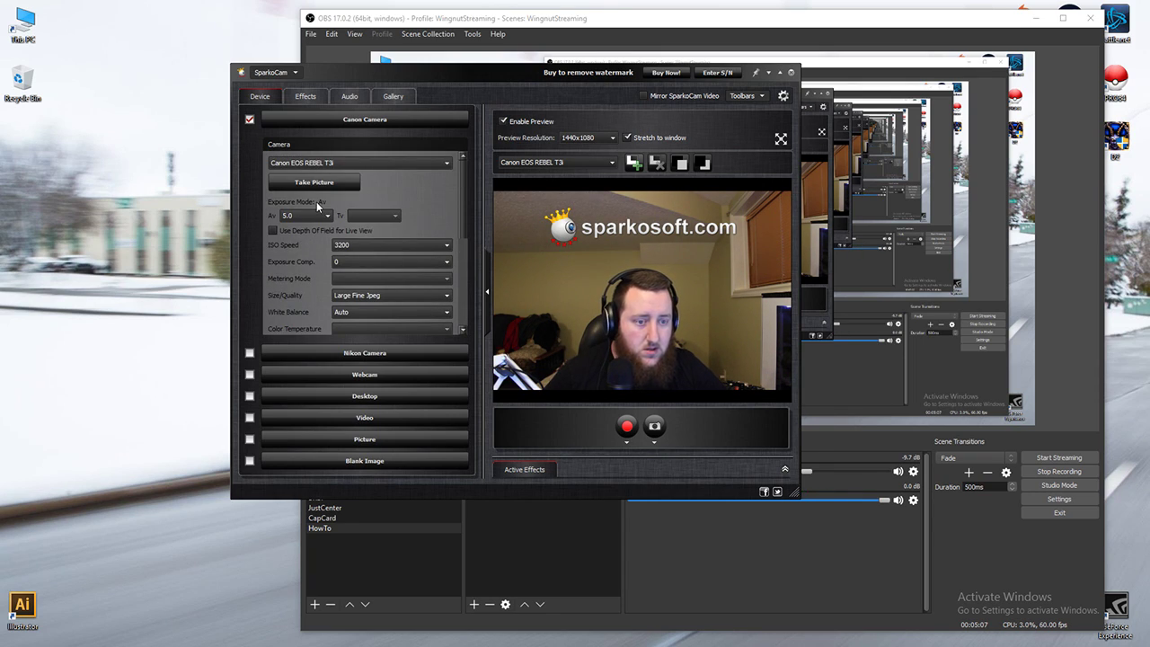
pyautogui.scroll(-4, 291, 271)
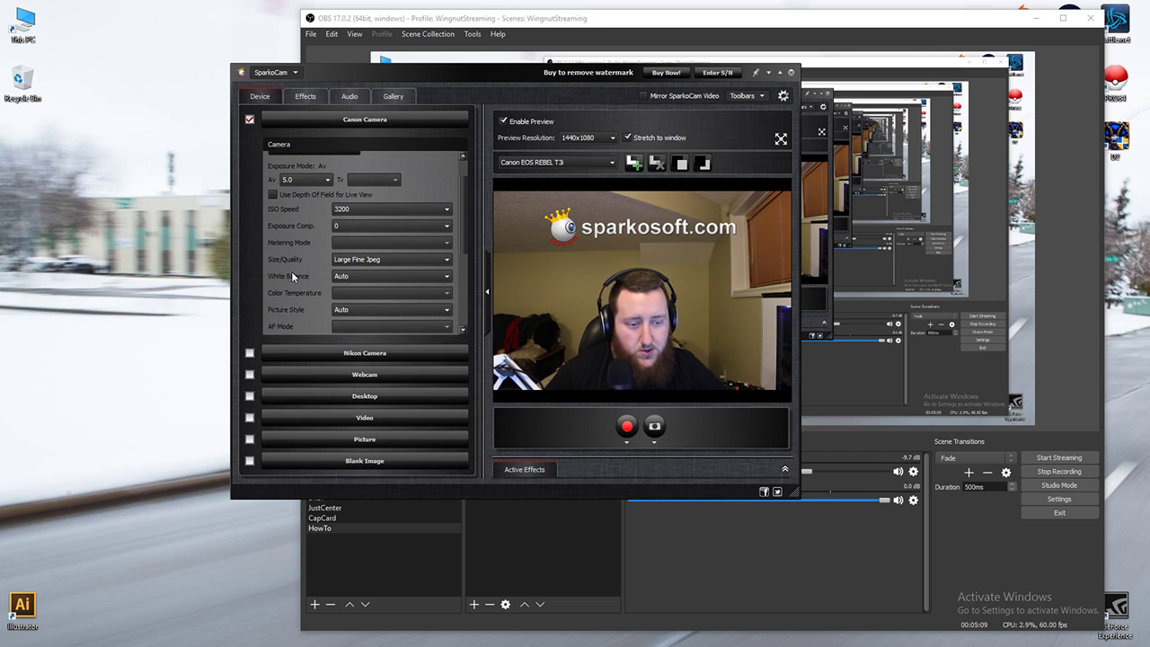
# Step: Uncheck 'Restart Live View every 25 minutes' and minimise the SparkoCam window
pyautogui.scroll(-2, 302, 247)
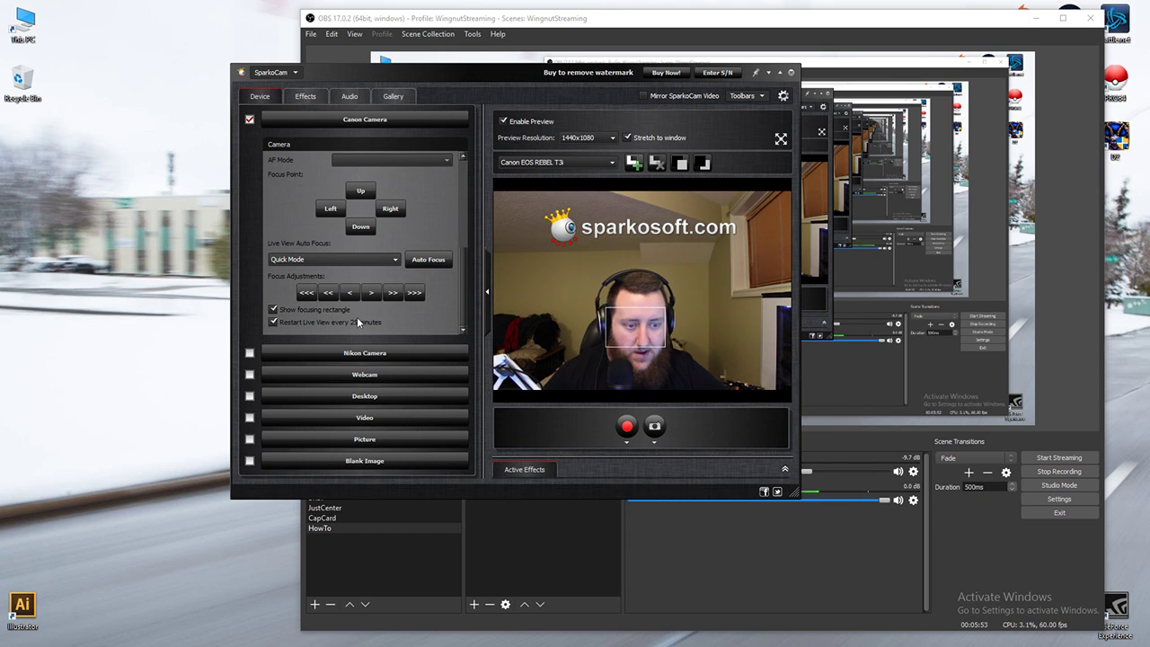
pyautogui.click(273, 323)
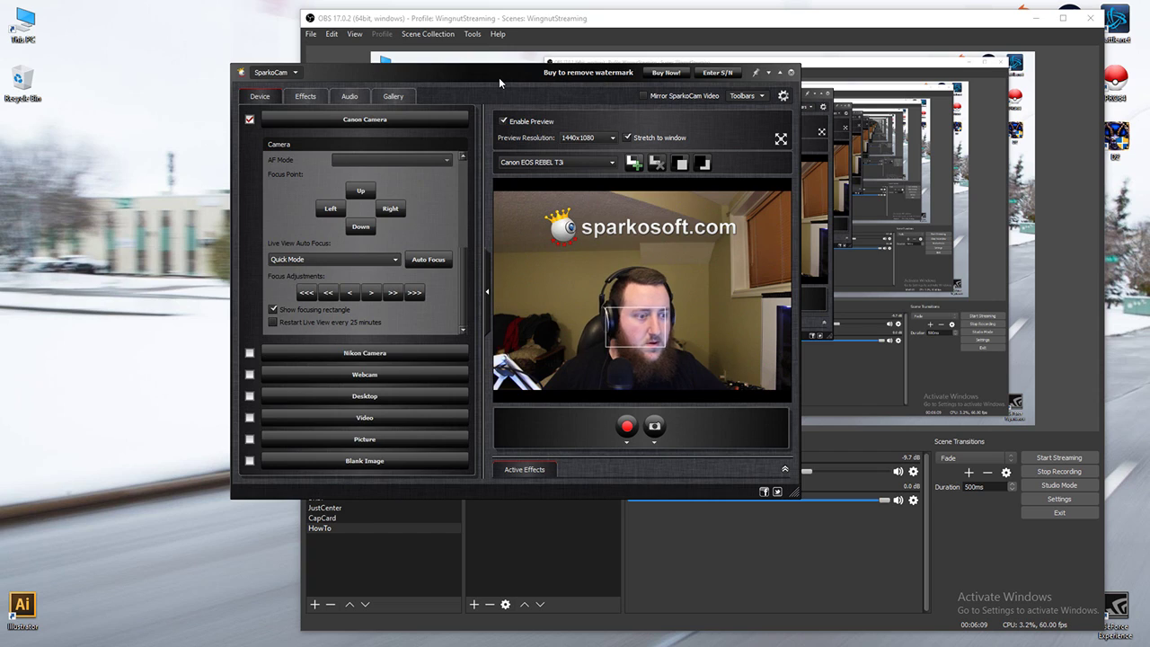
pyautogui.press('super+Down')
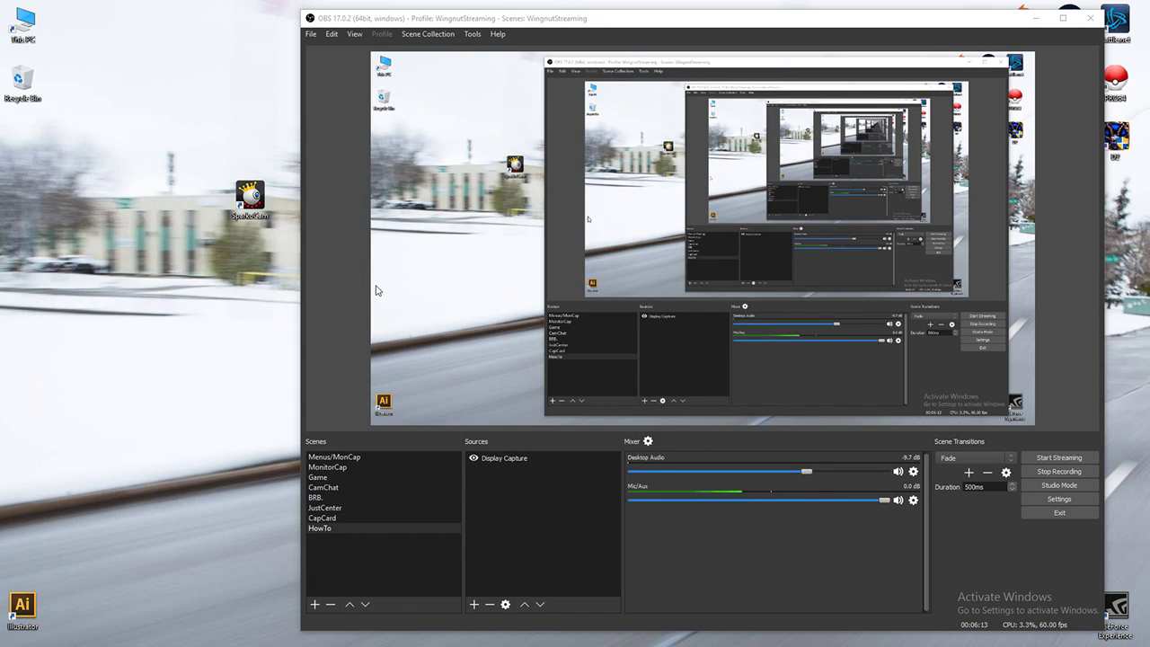
# Step: Add a Video Capture Device source named 'sparko' to the HowTo scene
pyautogui.click(507, 521)
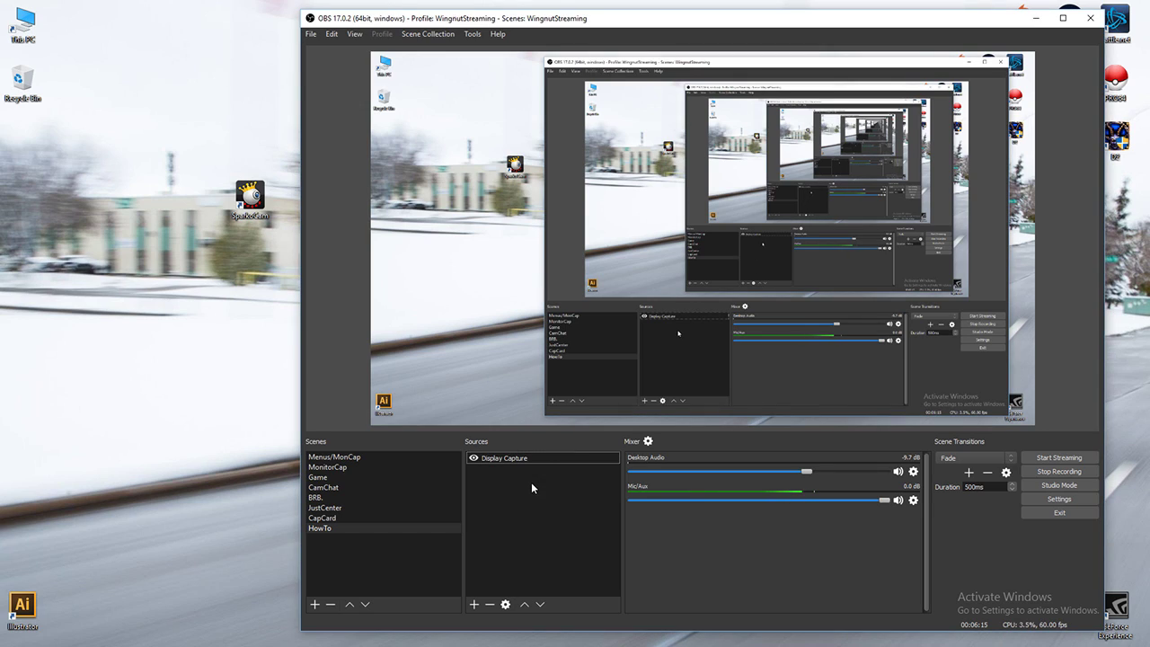
pyautogui.rightClick(523, 479)
pyautogui.moveTo(533, 491)
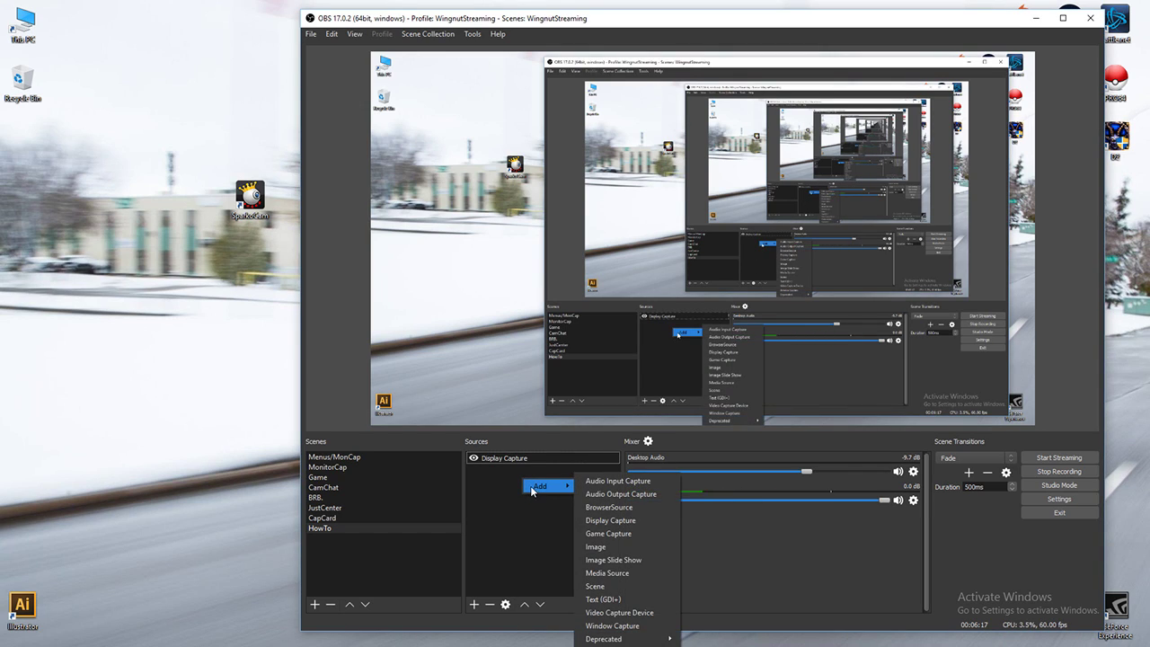
pyautogui.click(626, 614)
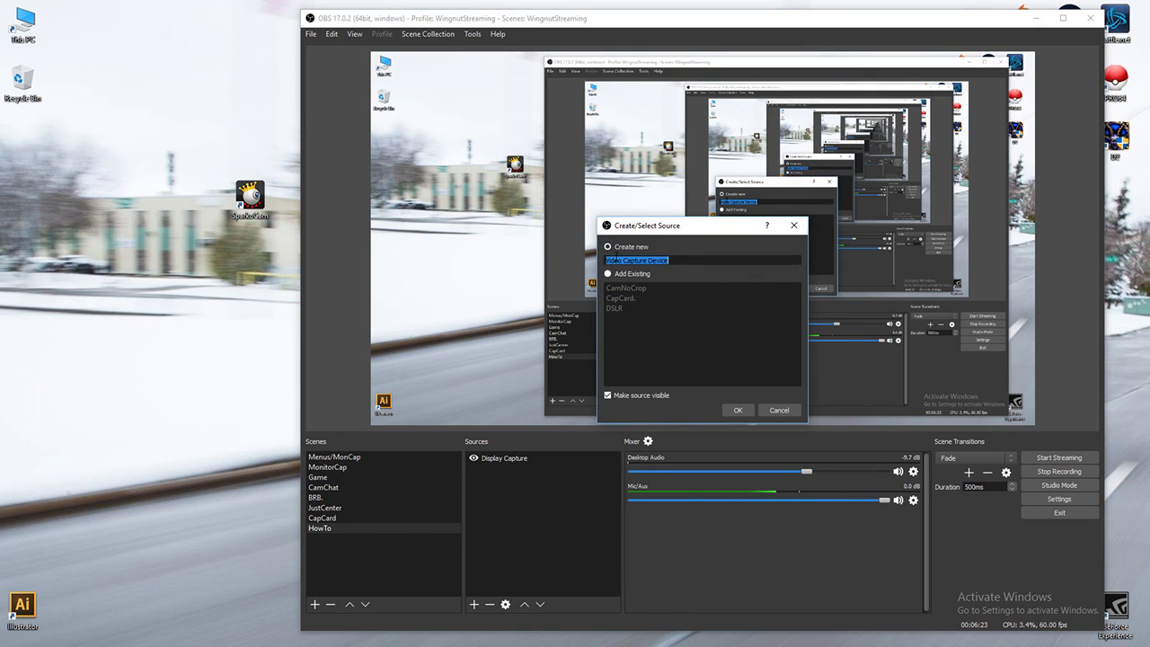
pyautogui.write('sparko')
pyautogui.press('Return')
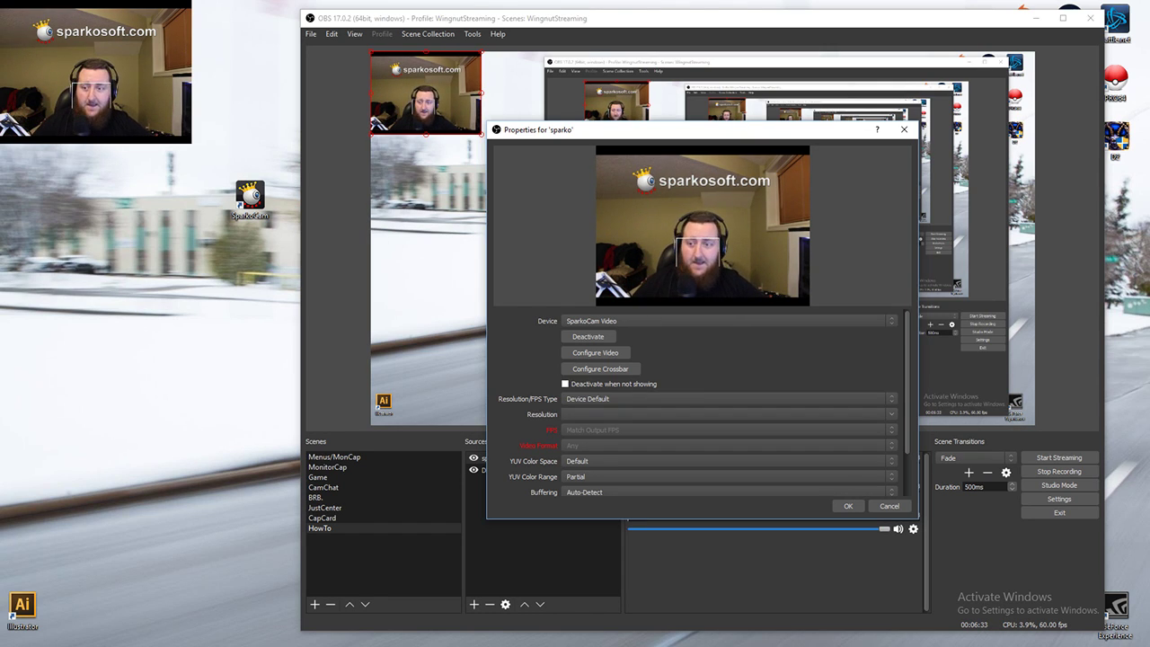
# Step: In SparkoCam's configuration, uncheck 'Show focusing rectangle' and close the window
pyautogui.click(595, 353)
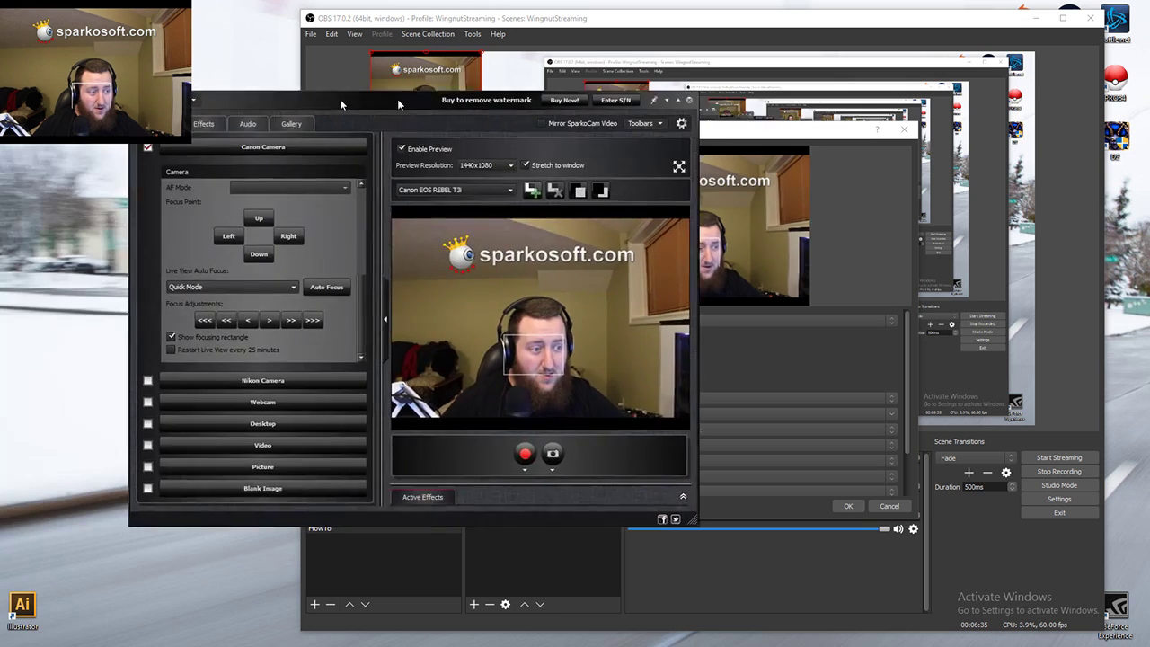
pyautogui.moveTo(340, 99); pyautogui.dragTo(464, 92)
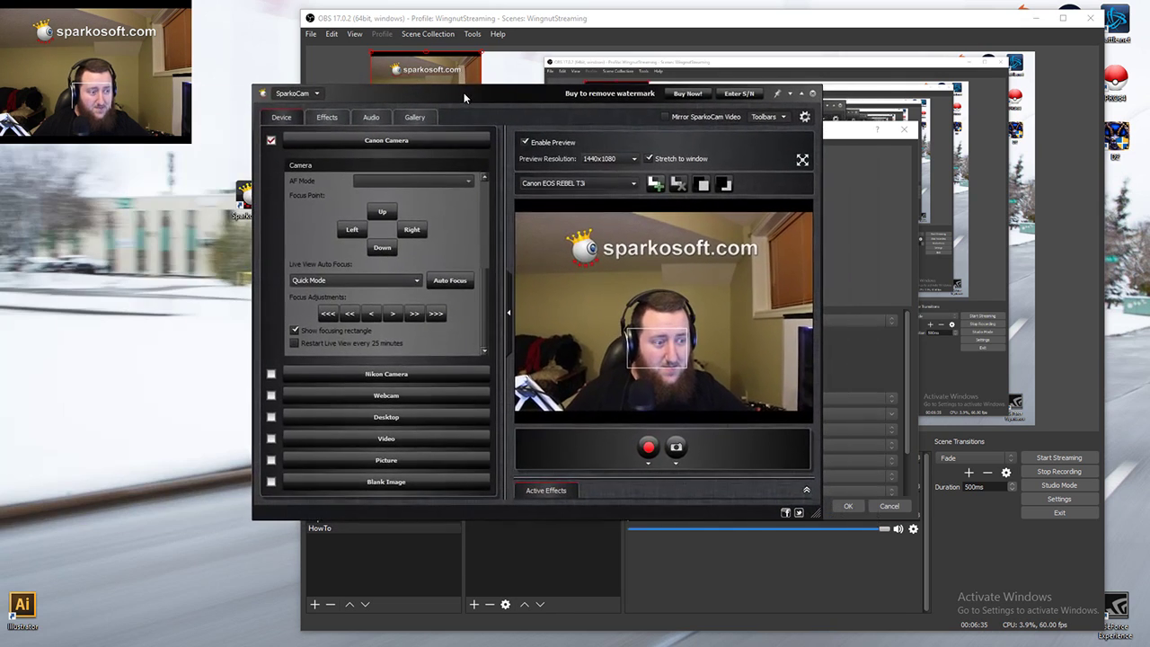
pyautogui.click(294, 330)
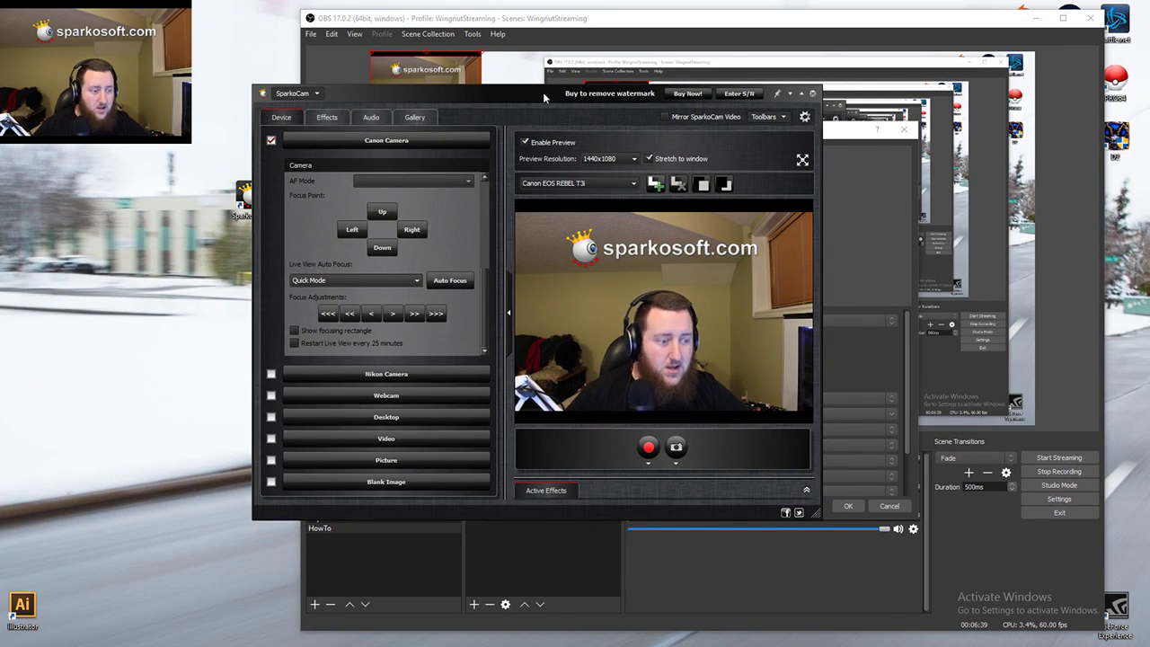
pyautogui.click(801, 93)
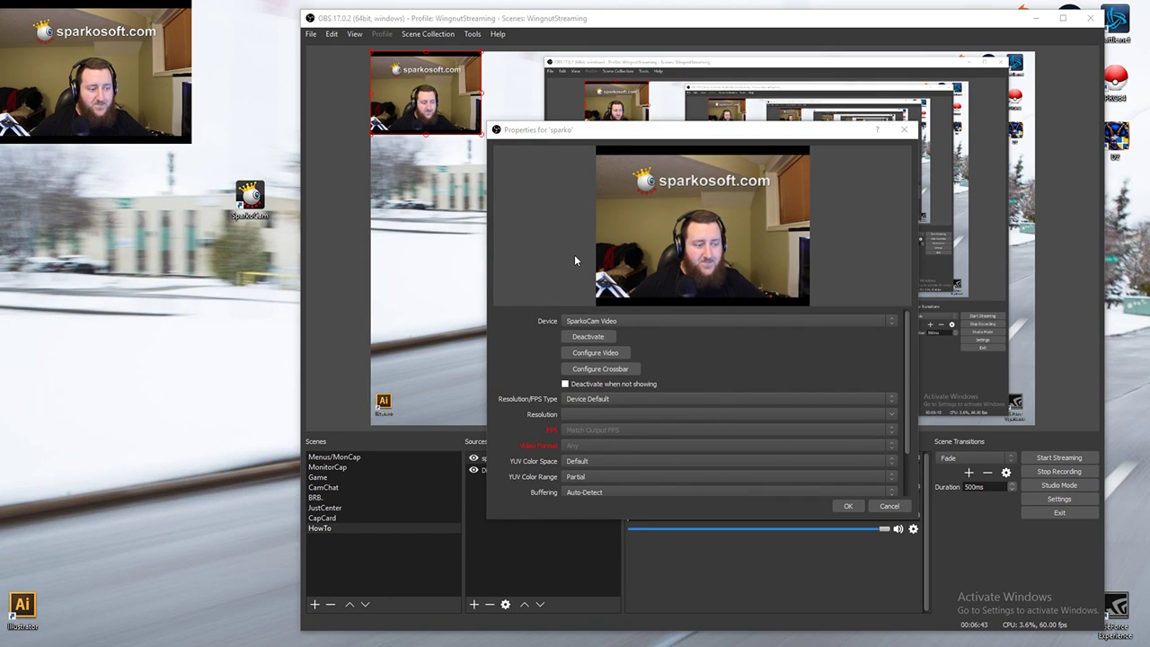
# Step: Switch sparko's Resolution/FPS Type to Custom and pick a resolution from the Resolution list
pyautogui.click(892, 399)
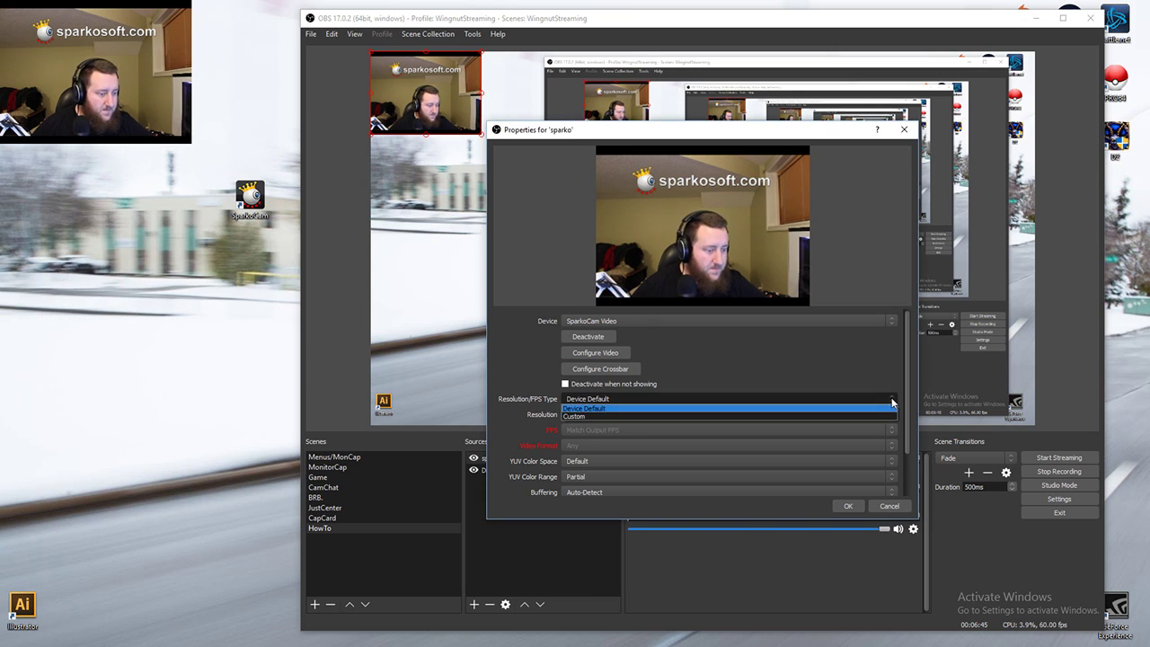
pyautogui.click(633, 416)
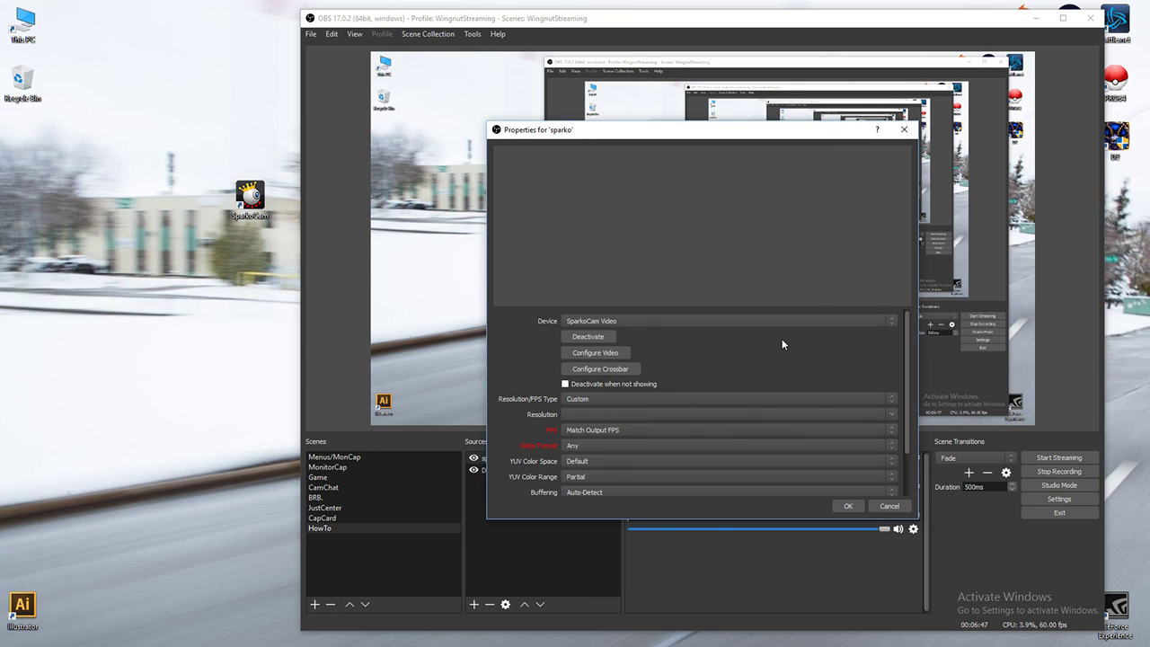
pyautogui.click(893, 417)
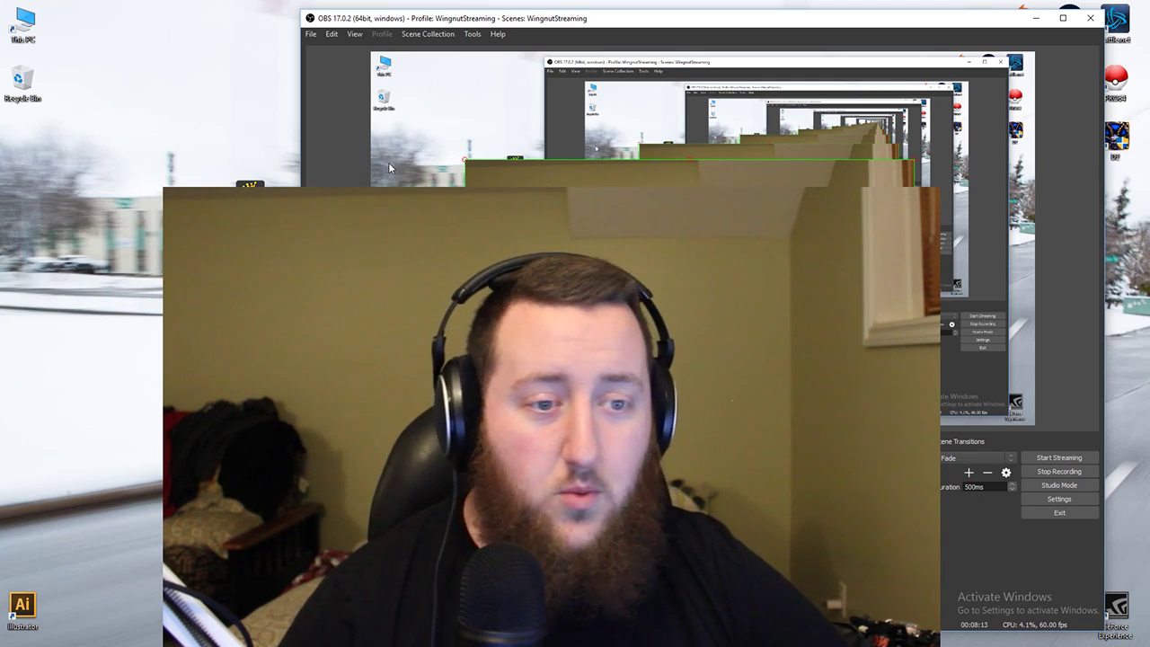
pyautogui.moveTo(467, 162); pyautogui.dragTo(462, 151)
pyautogui.moveTo(388, 163); pyautogui.dragTo(342, 111)
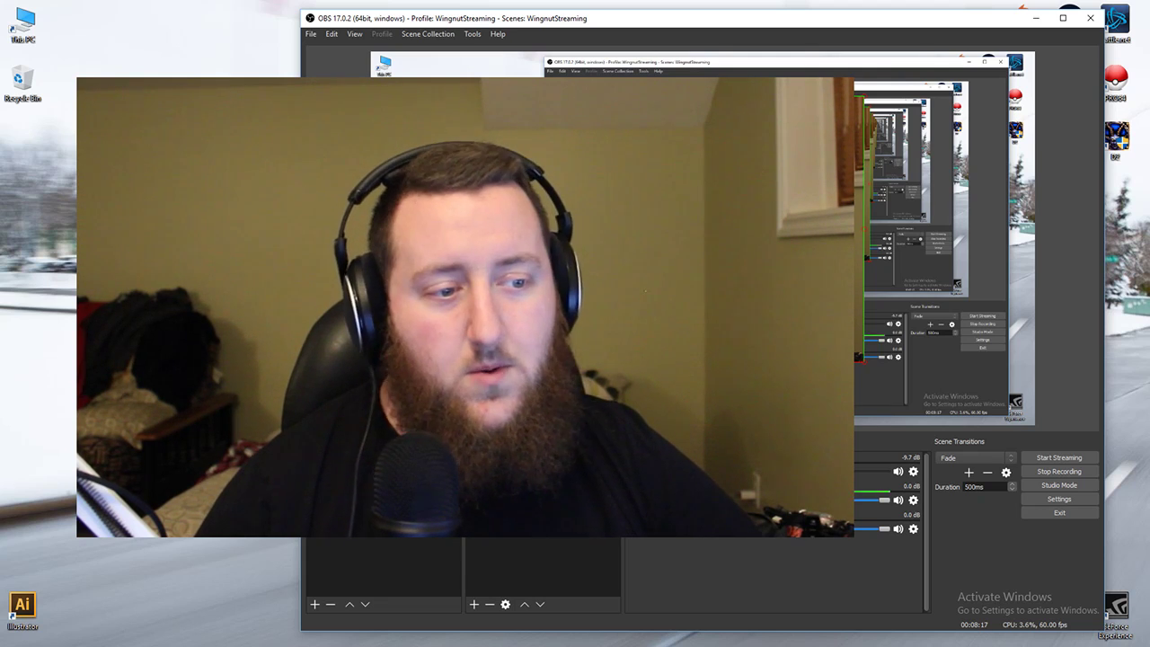
pyautogui.click(342, 112)
pyautogui.click(857, 232)
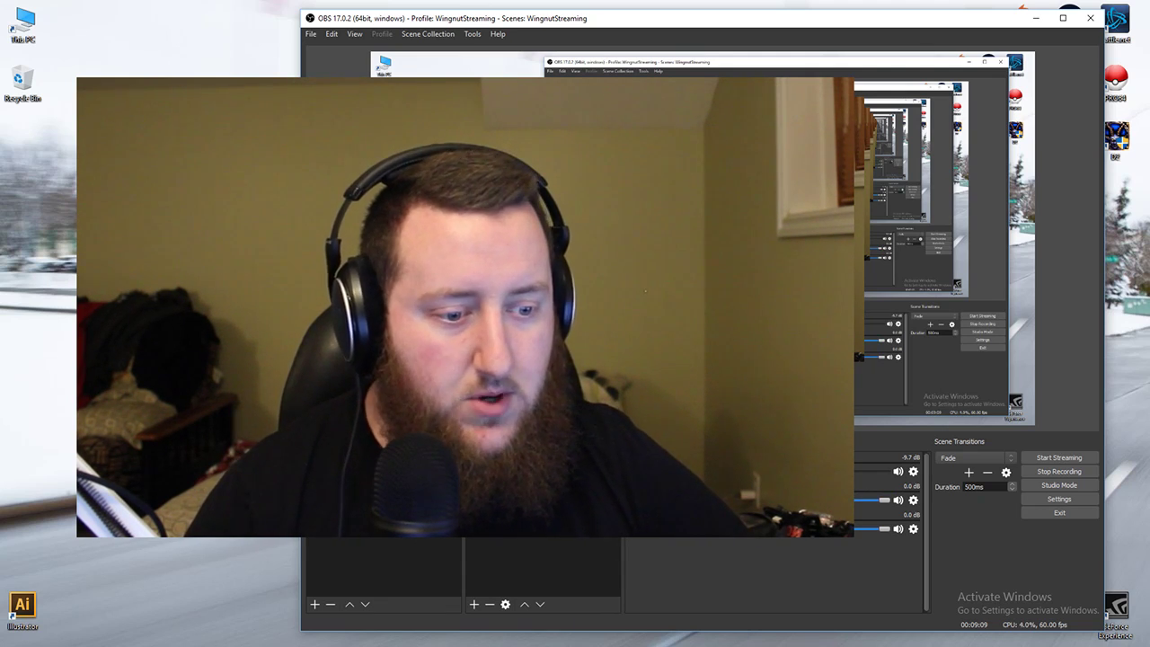
# Step: Create a new Video Capture Device source, jfkcadfkjdsa, and select a different device for it
pyautogui.rightClick(561, 557)
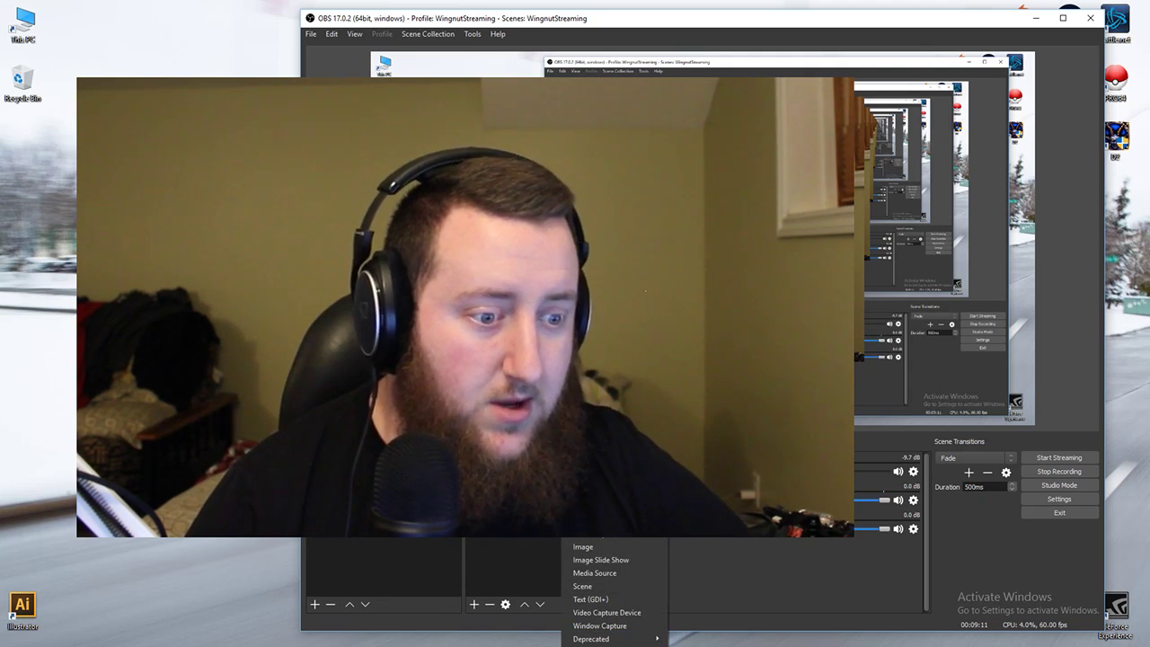
pyautogui.click(629, 614)
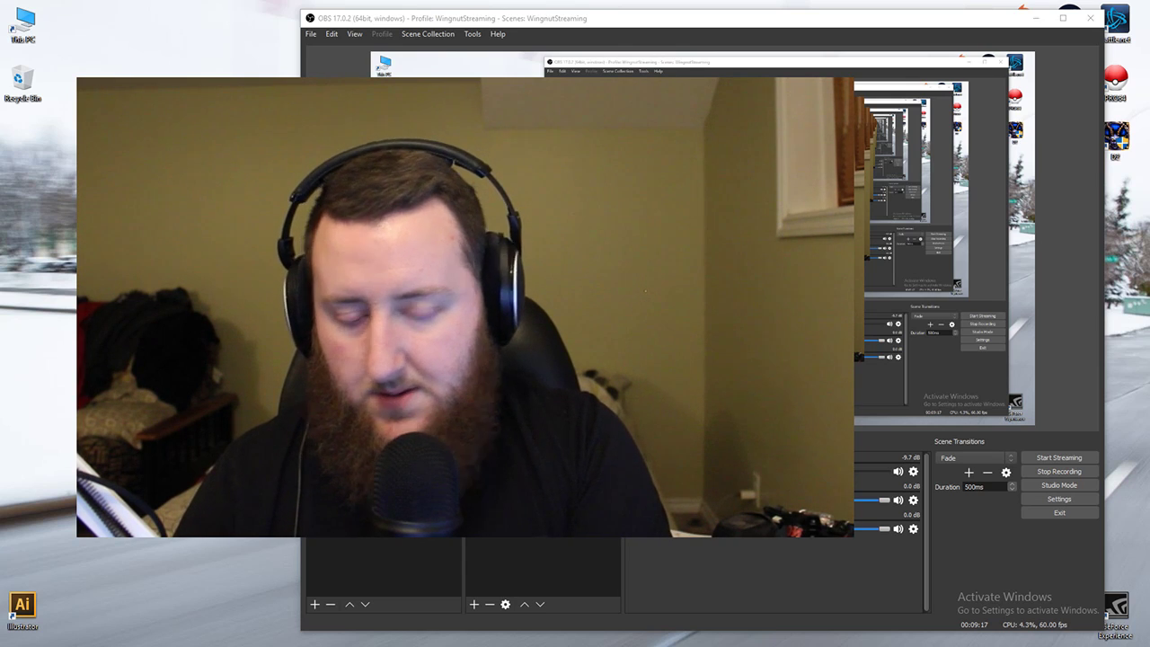
pyautogui.press('Return')
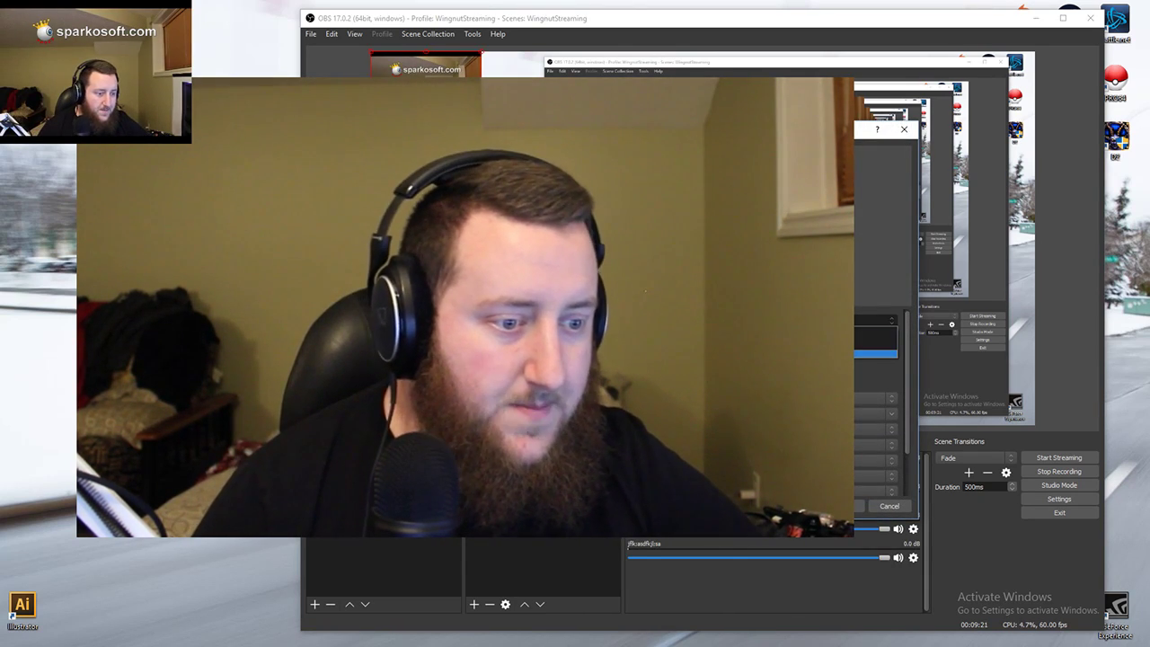
pyautogui.click(876, 336)
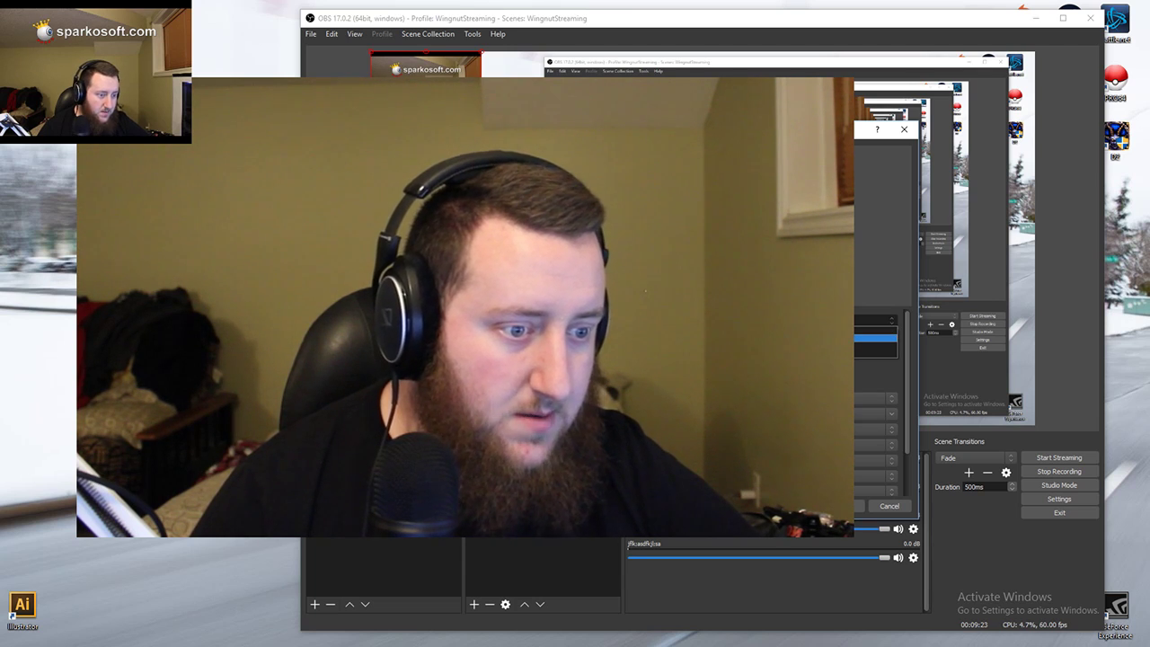
pyautogui.press('Return')
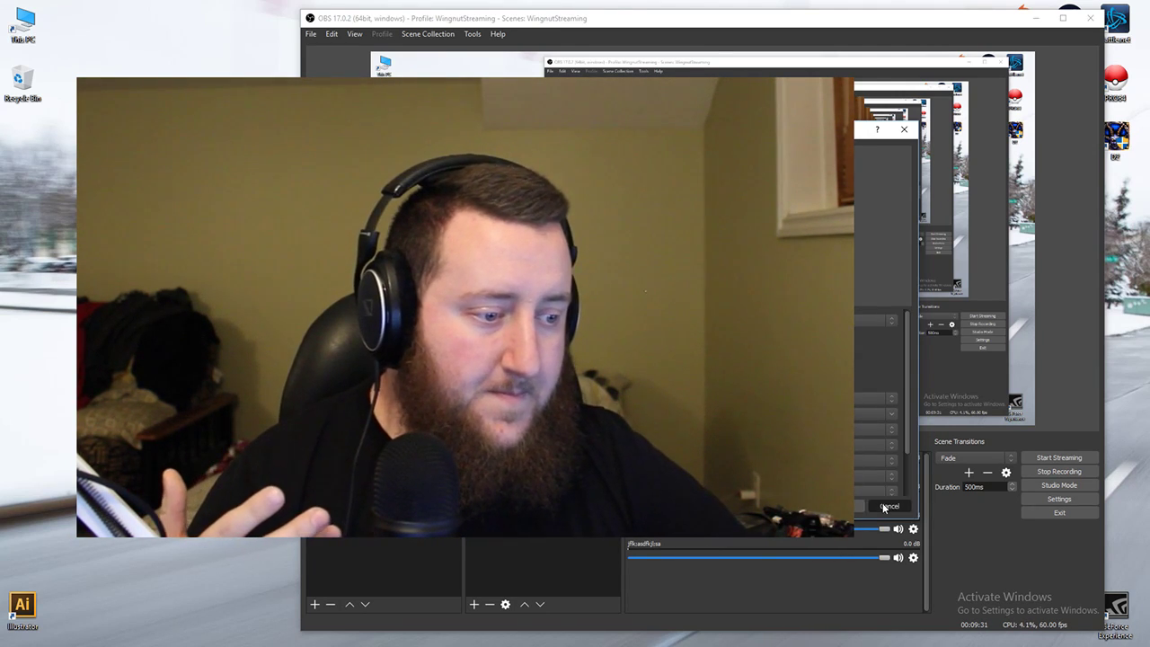
# Step: Cancel the jfkcadfkjdsa properties dialog, leaving its mixer channel in place
pyautogui.click(901, 506)
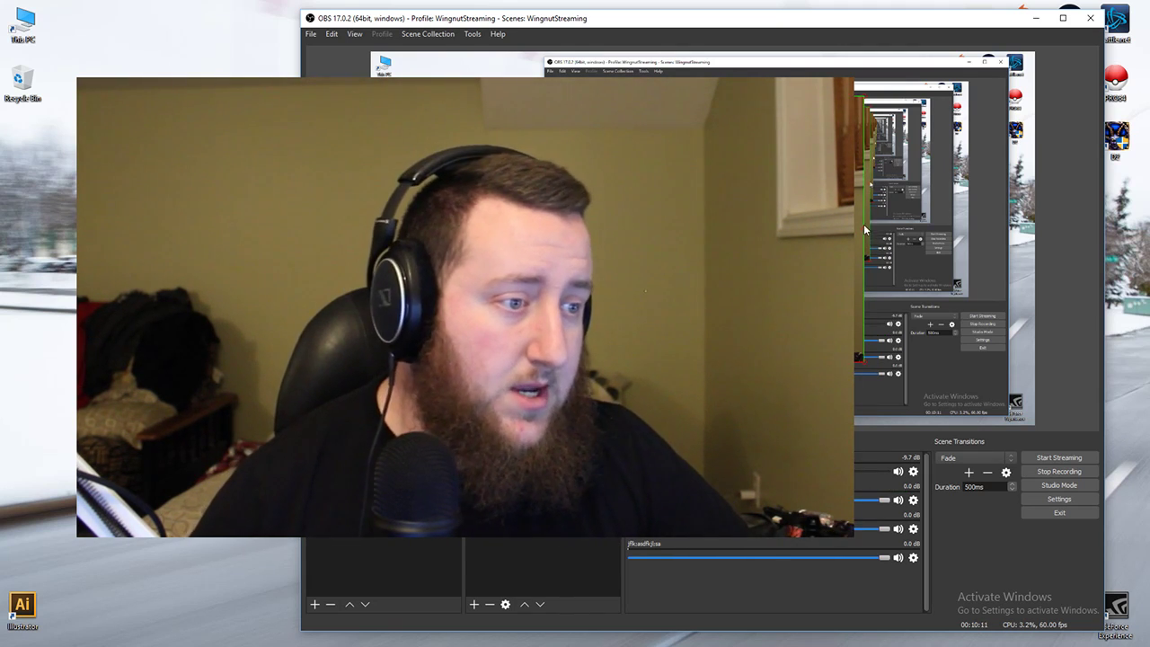
# Step: Move the sparko webcam from the lower right to the upper left of the HowTo preview
pyautogui.press('F8')
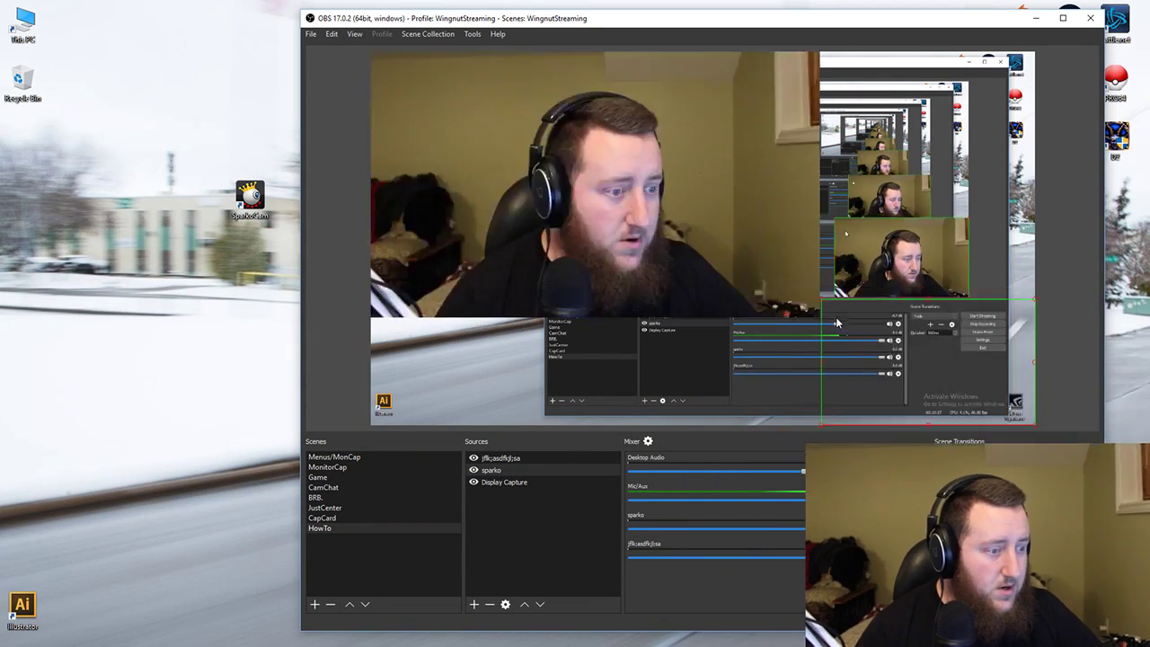
pyautogui.moveTo(1029, 421); pyautogui.dragTo(607, 178)
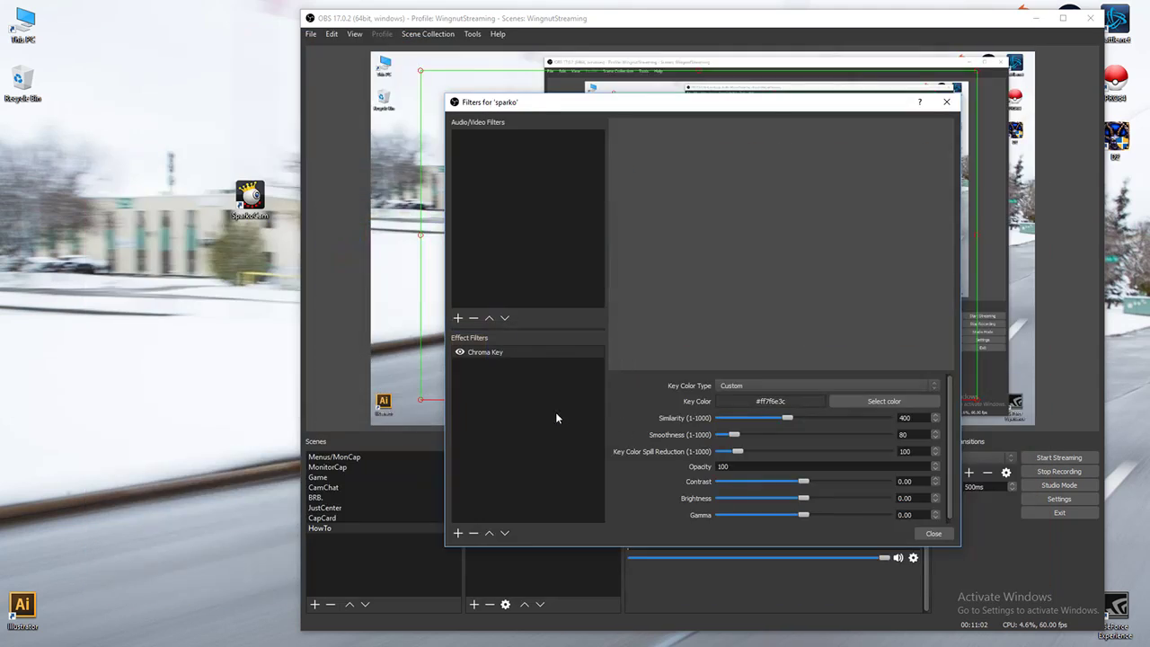
# Step: Nudge the Filters window left and lower the Chroma Key Similarity from 400 to 1
pyautogui.moveTo(811, 106); pyautogui.dragTo(759, 90)
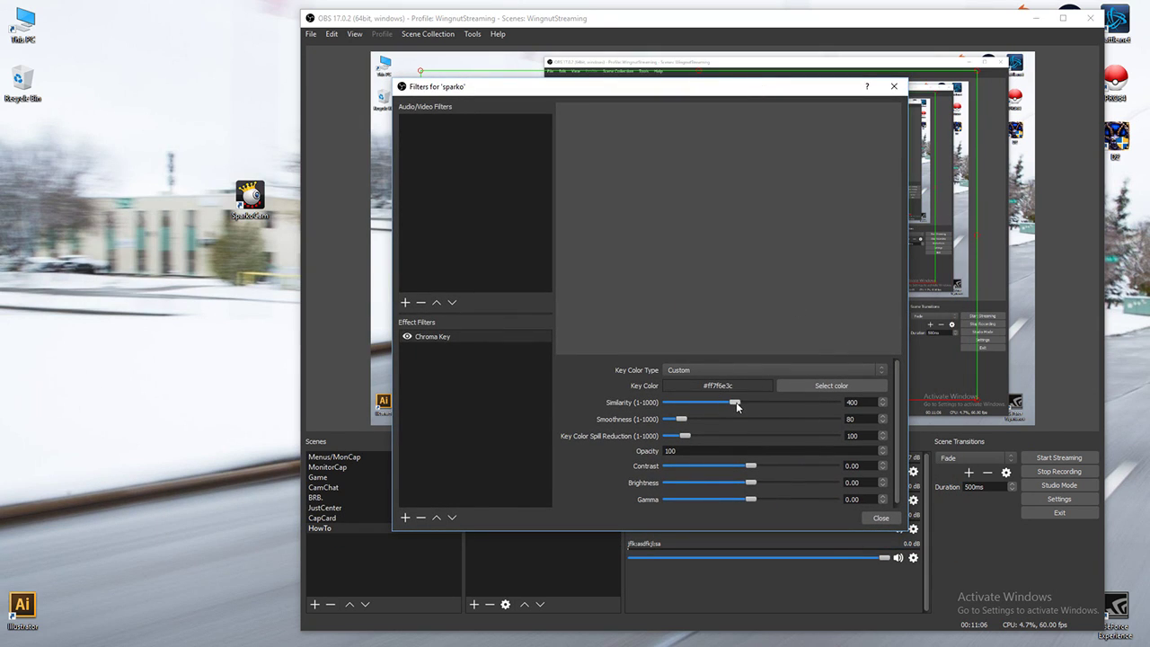
pyautogui.moveTo(700, 402); pyautogui.dragTo(664, 403)
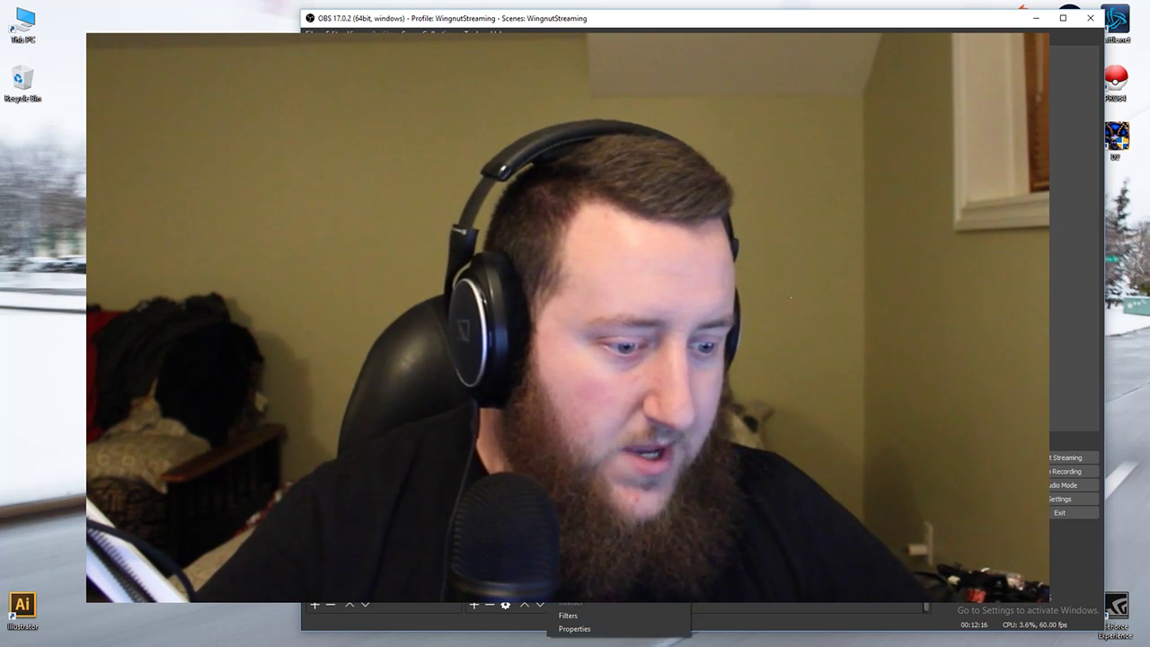
pyautogui.press('Escape')
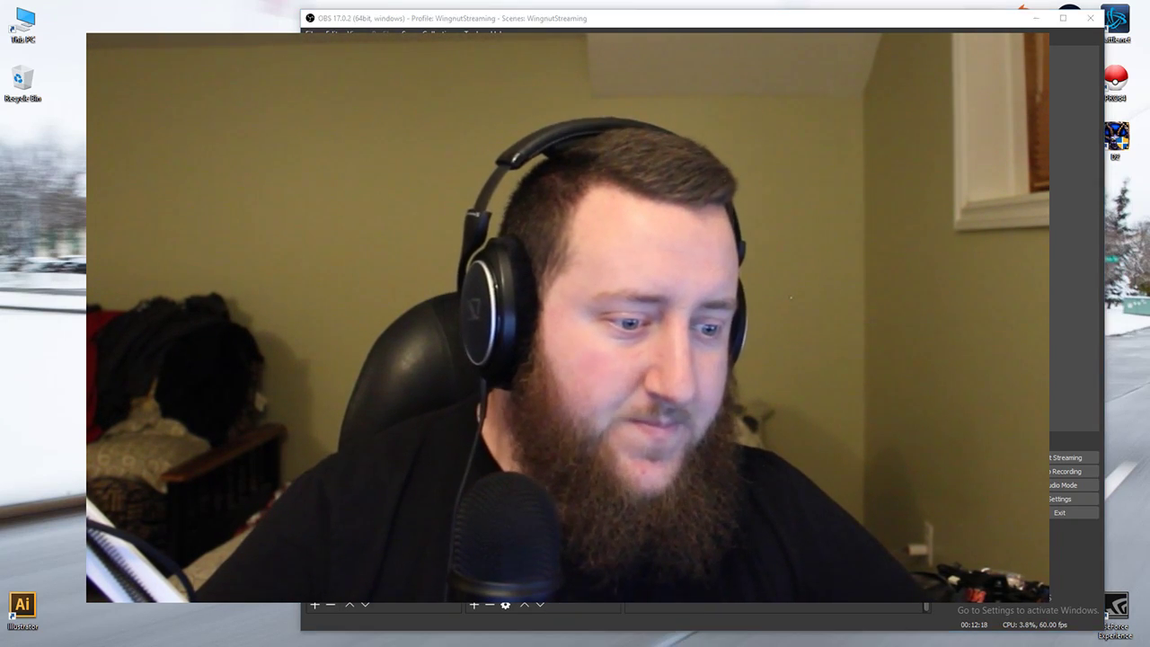